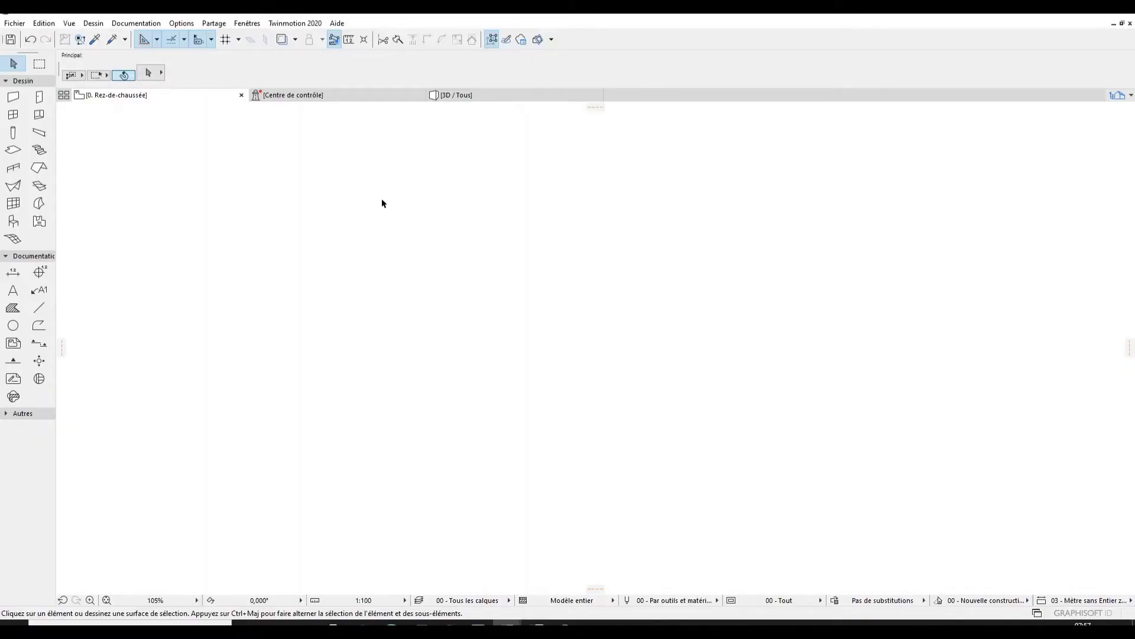
- Set the project's working length unit to metre with 1 decimal
mouse_move(388, 93)
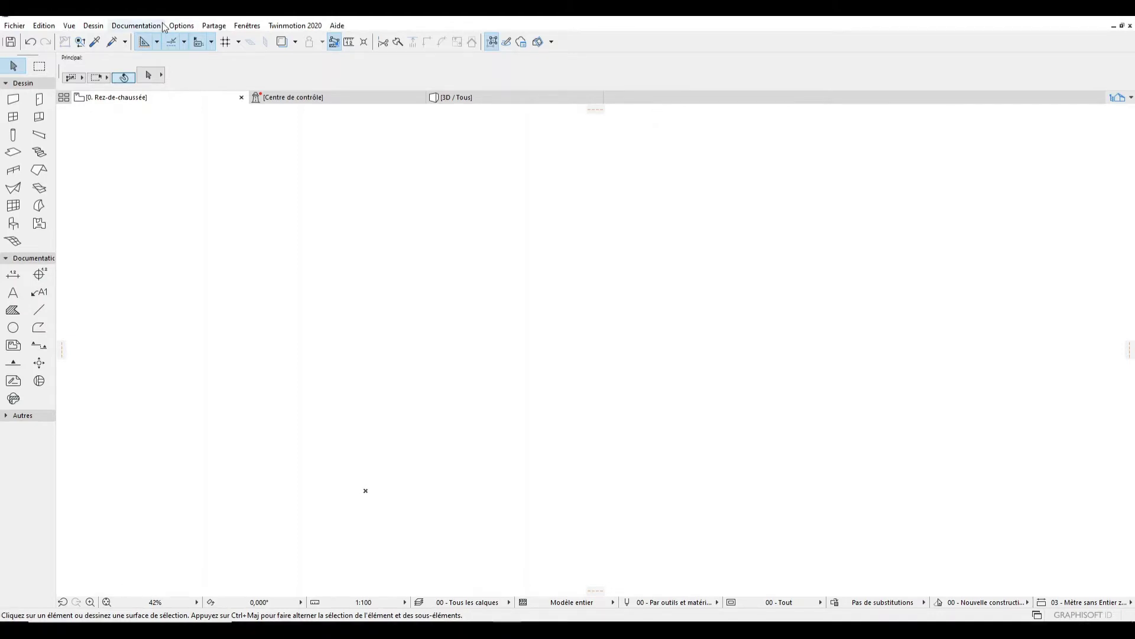
click(182, 27)
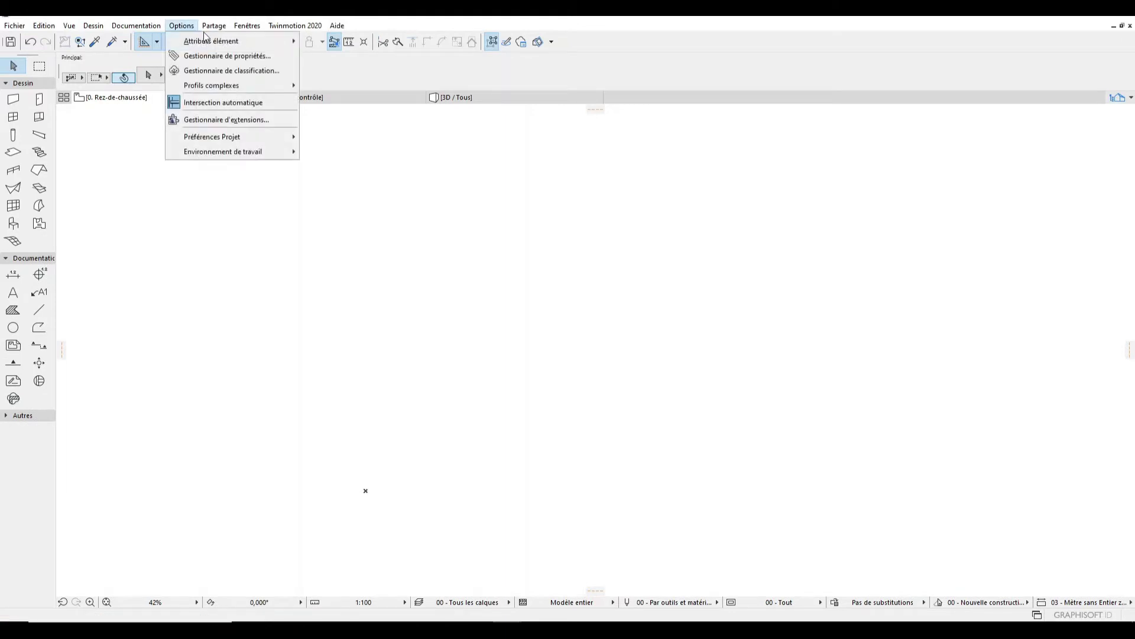
mouse_move(287, 137)
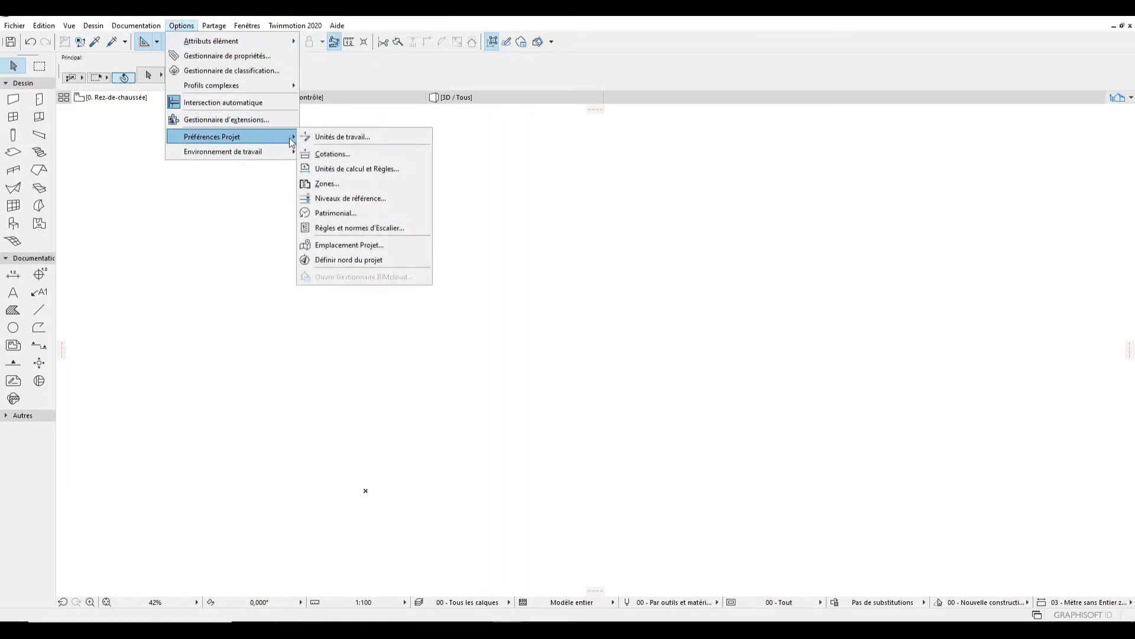
click(351, 133)
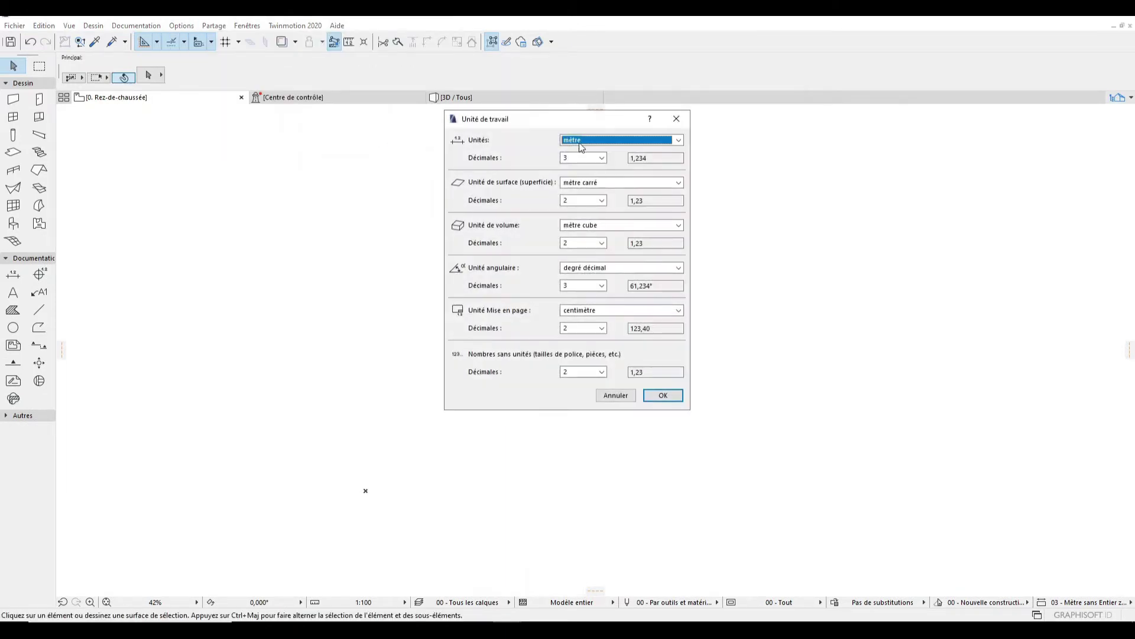
drag(559, 119, 573, 193)
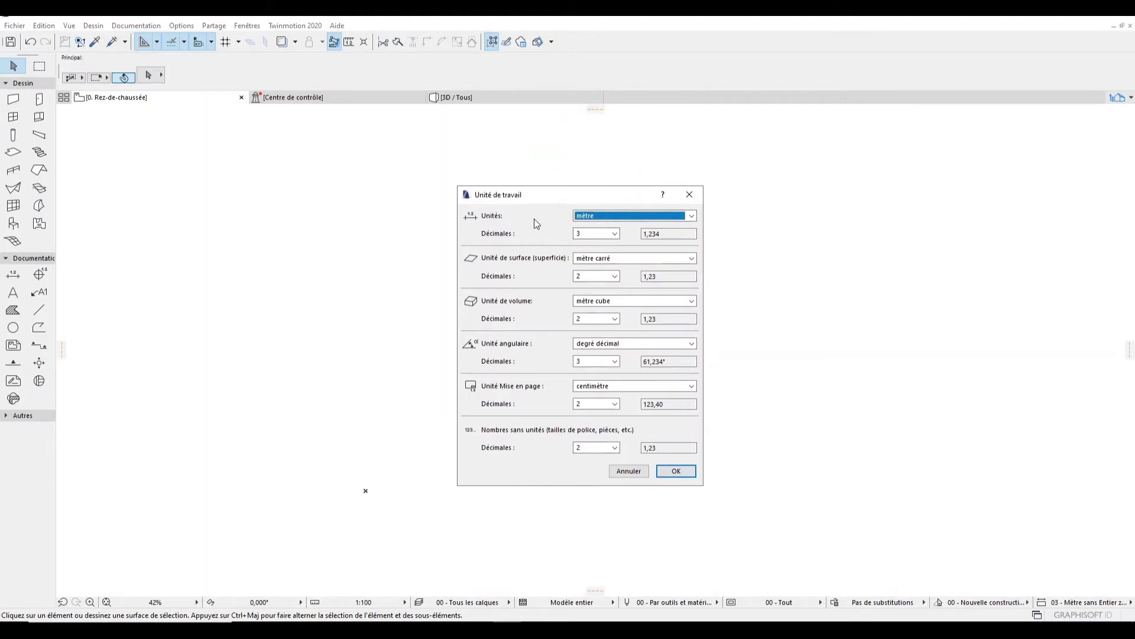
click(616, 234)
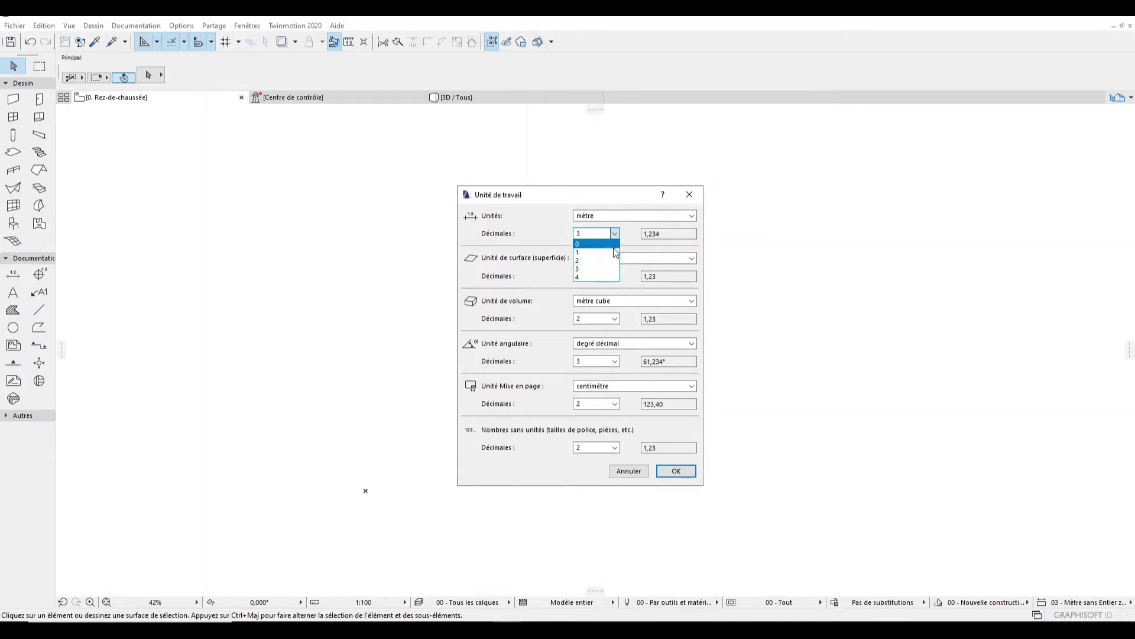
click(609, 252)
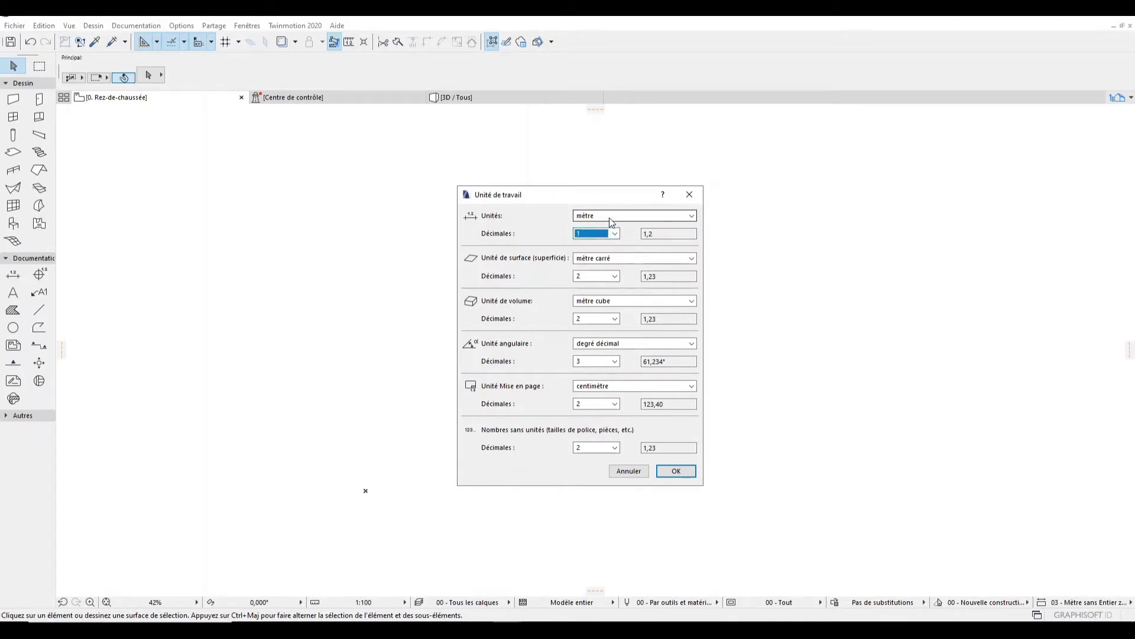
click(697, 217)
click(695, 215)
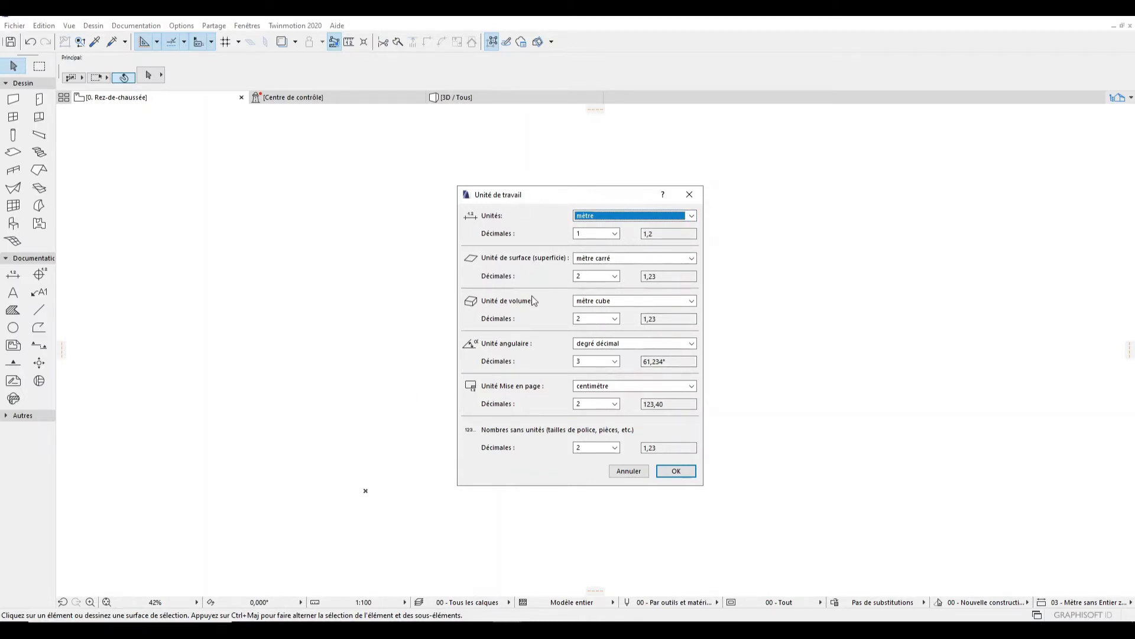
click(675, 471)
- Open the project's story settings, review the list of stories with their altitudes and heights, and close the dialog
scroll(427, 349, down, 2)
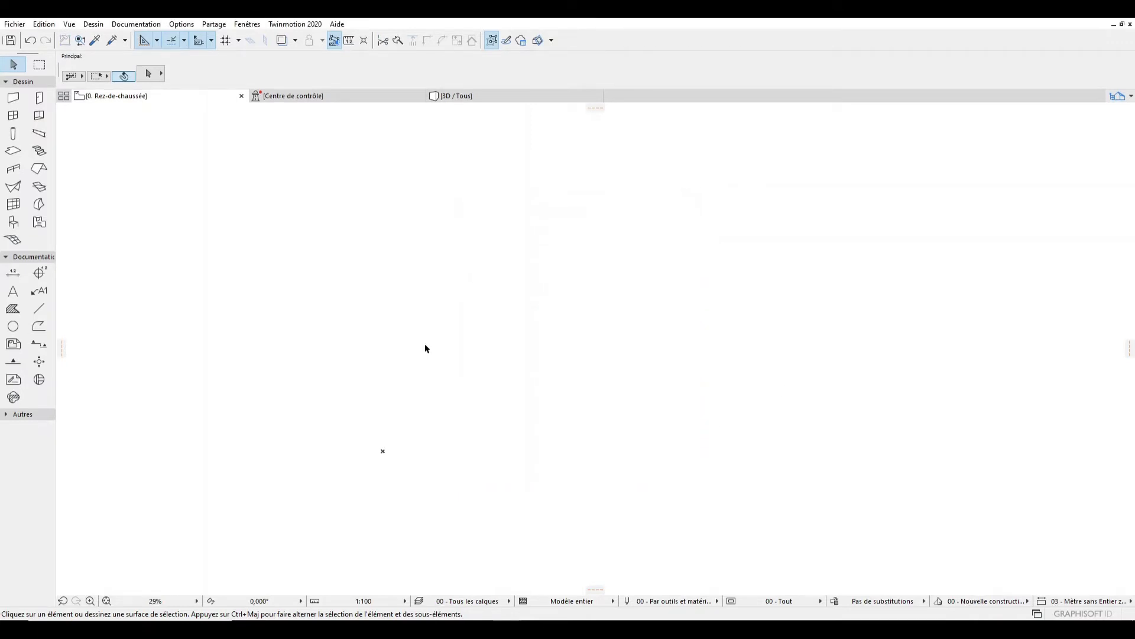
scroll(505, 359, up, 1)
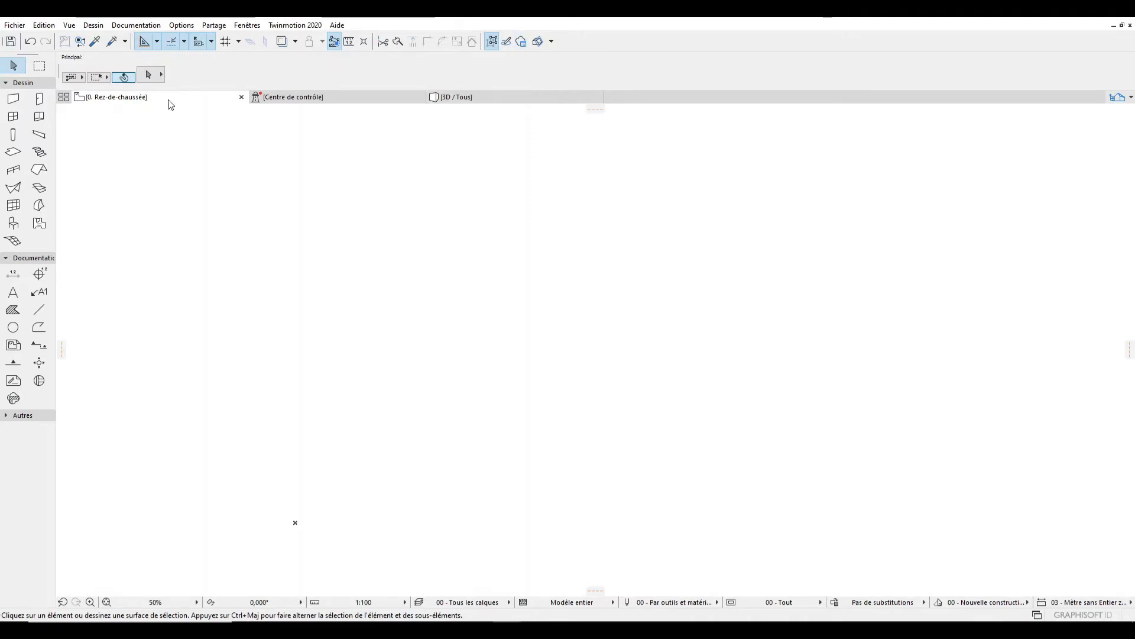
click(99, 26)
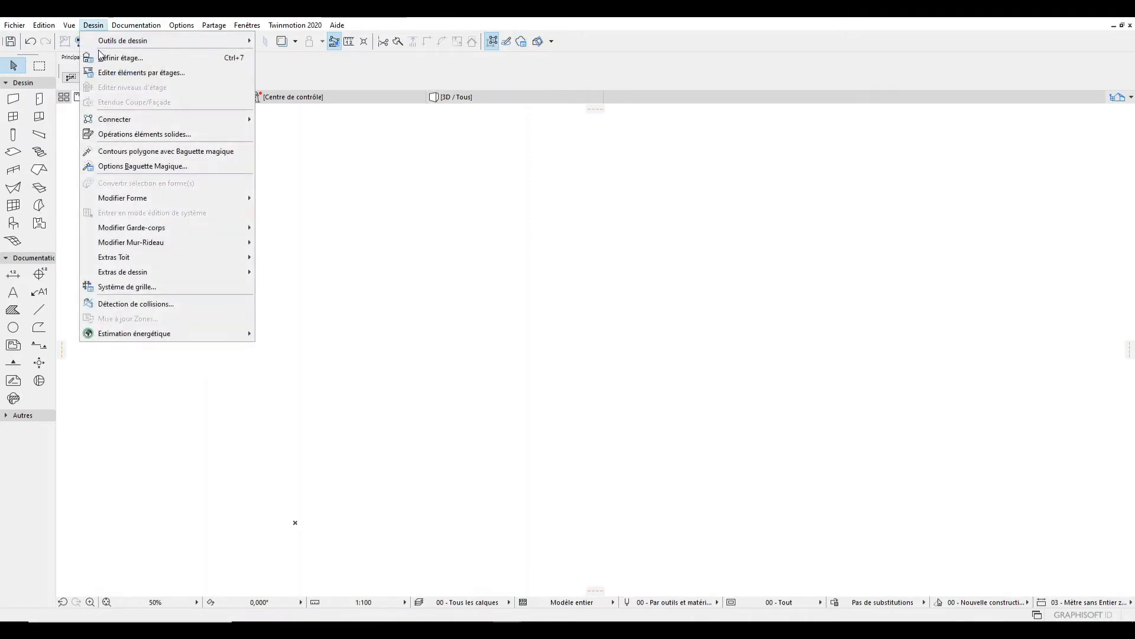
click(113, 57)
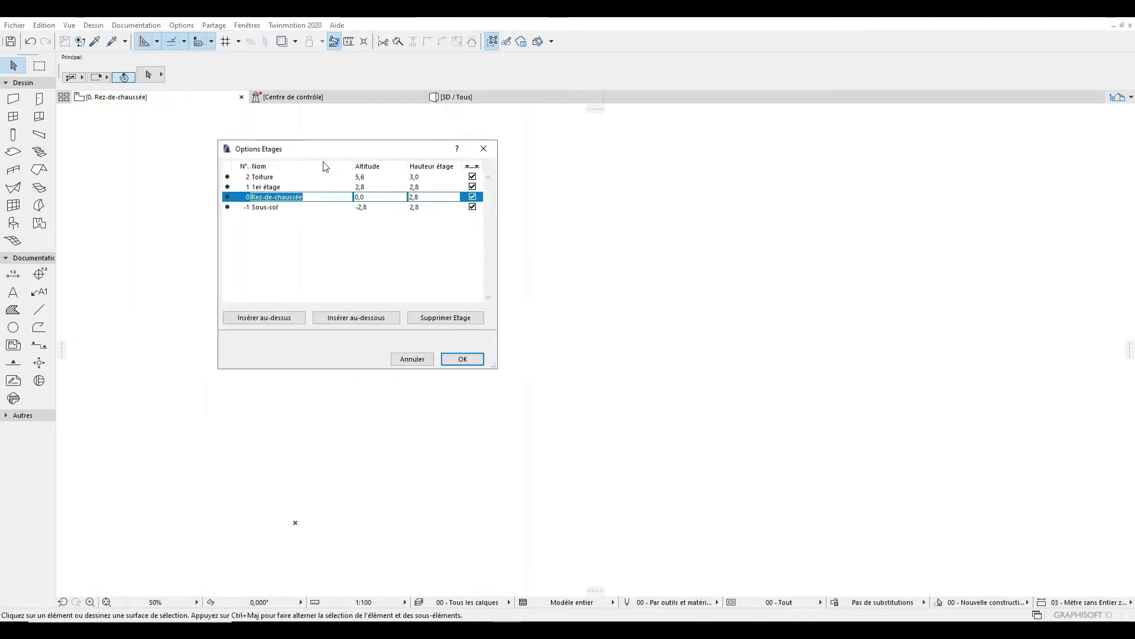
drag(327, 155, 538, 188)
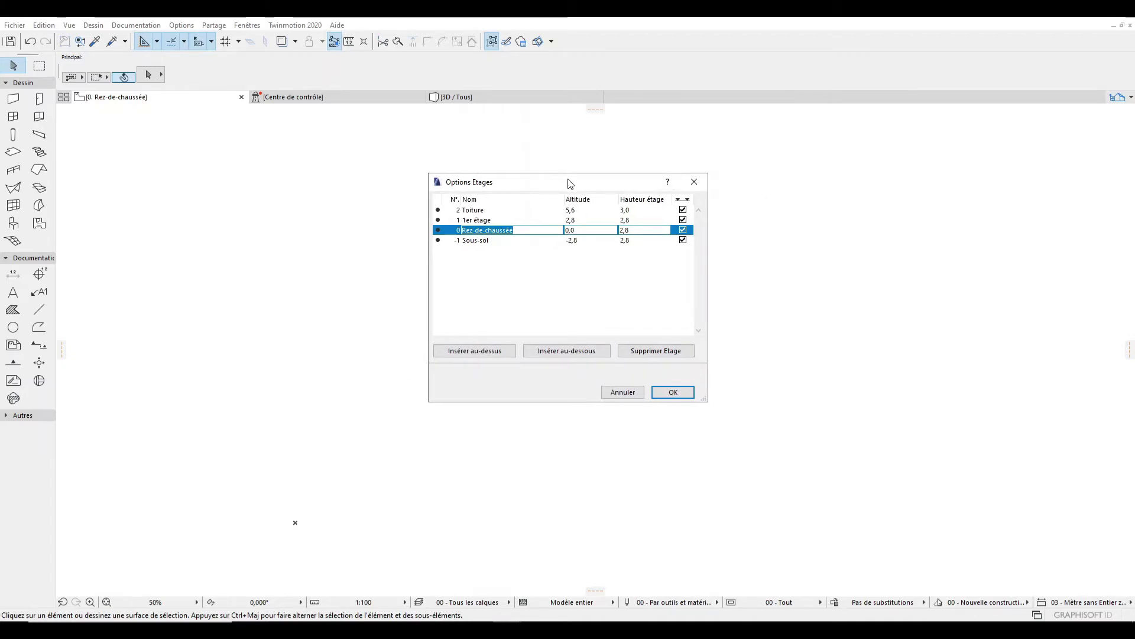
drag(570, 182, 563, 227)
click(689, 228)
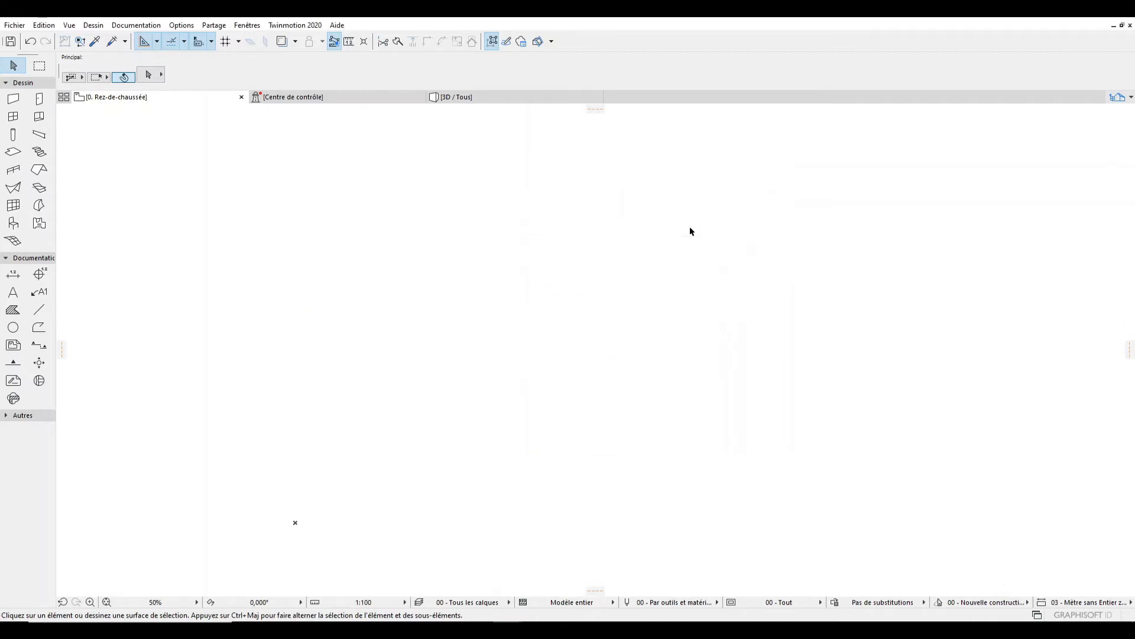
click(93, 26)
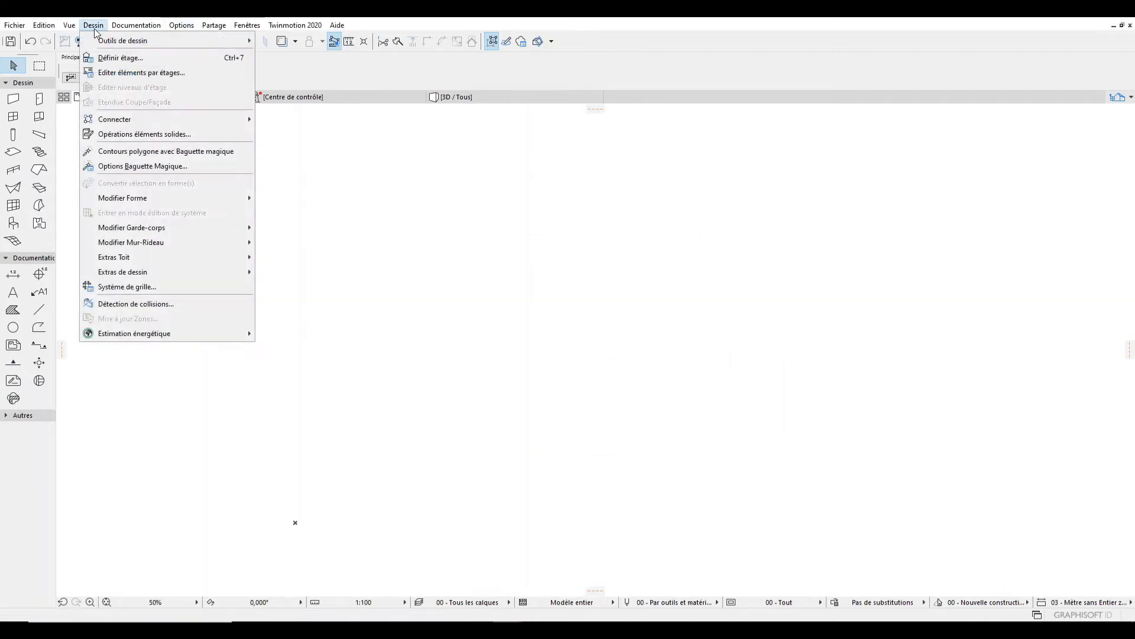
click(117, 56)
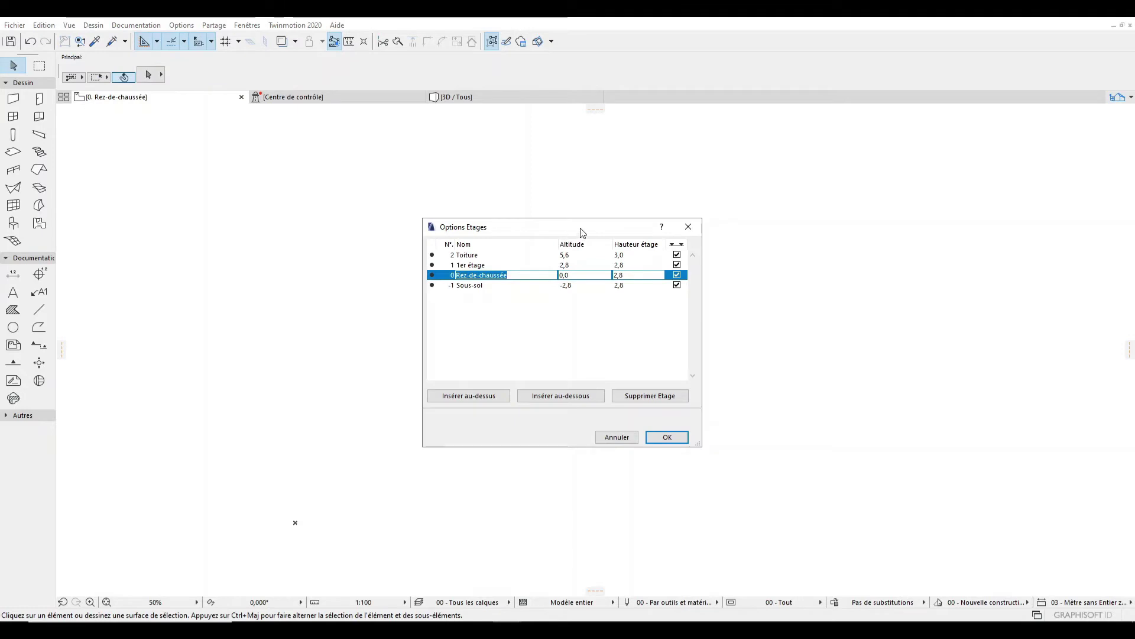
drag(580, 231, 545, 215)
click(654, 212)
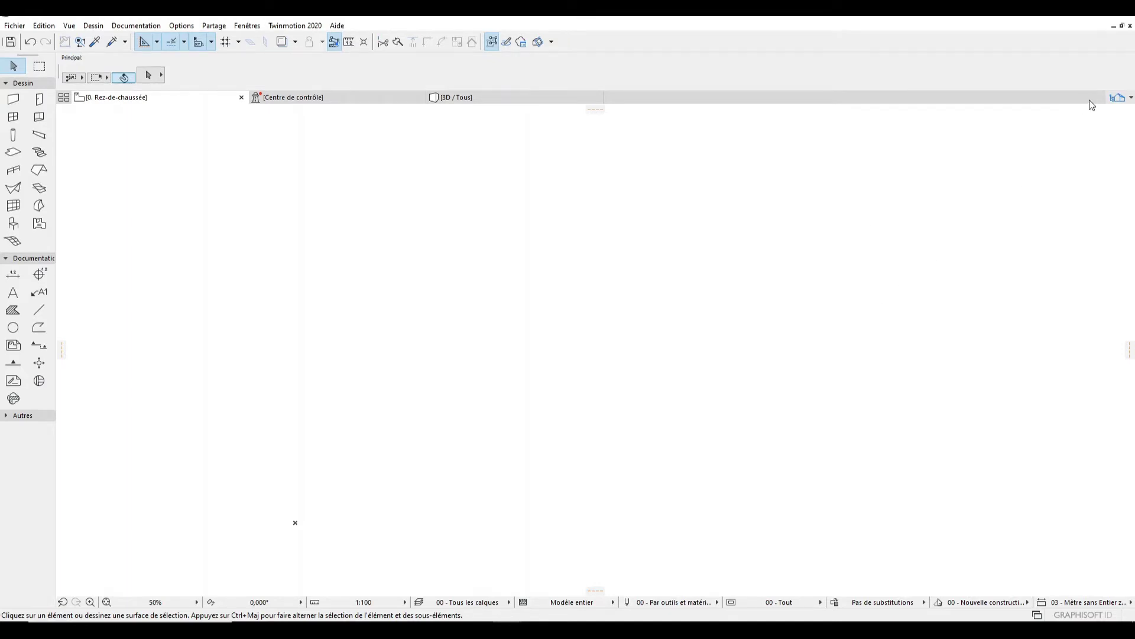
- Open the story settings from the Rez-de-chaussée entry in the project navigator, review them and close the dialog
click(1117, 99)
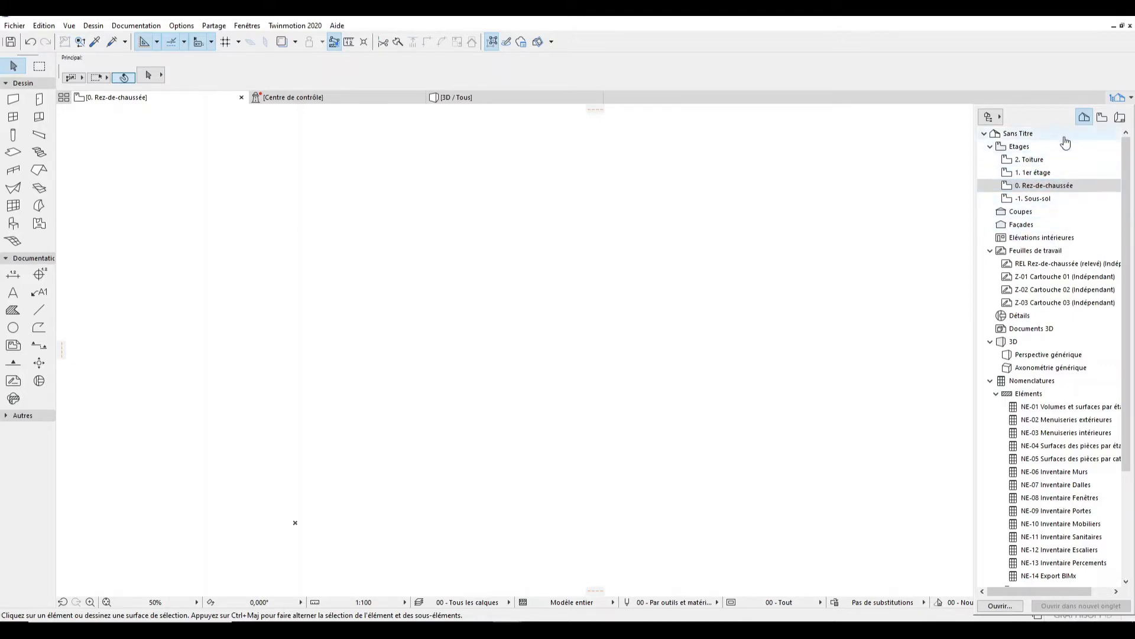
right_click(1046, 185)
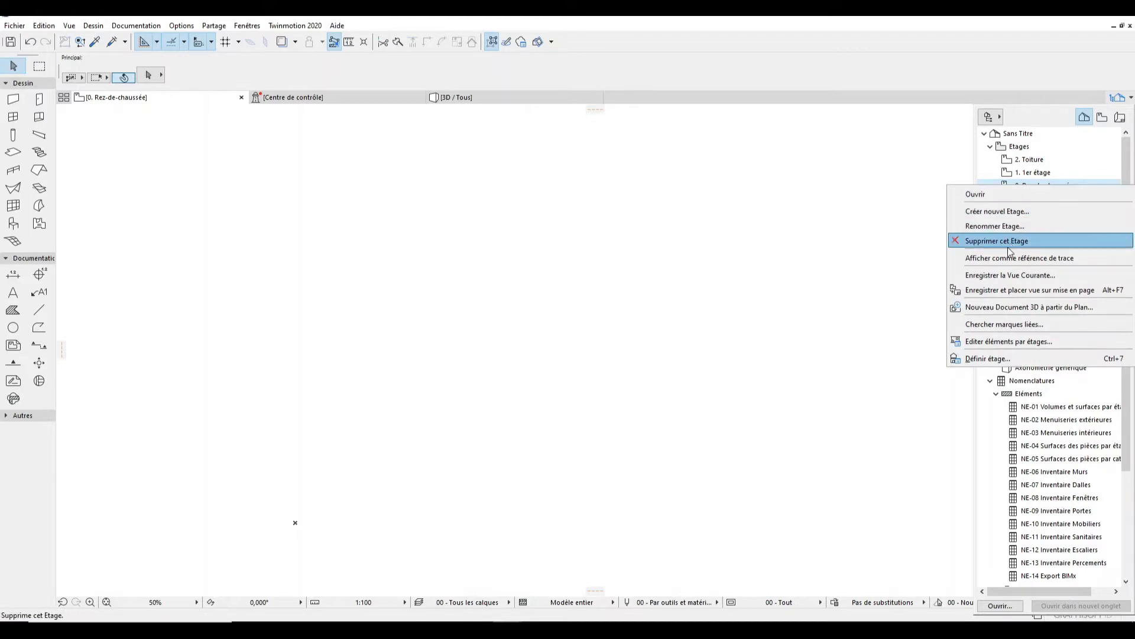
click(985, 357)
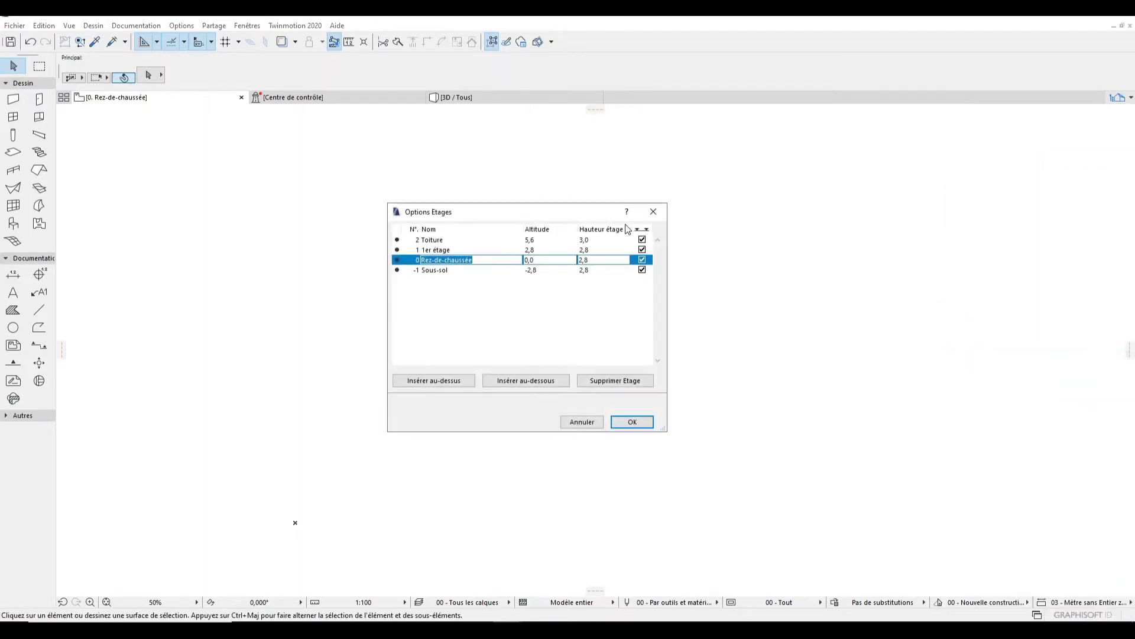
drag(549, 213, 503, 239)
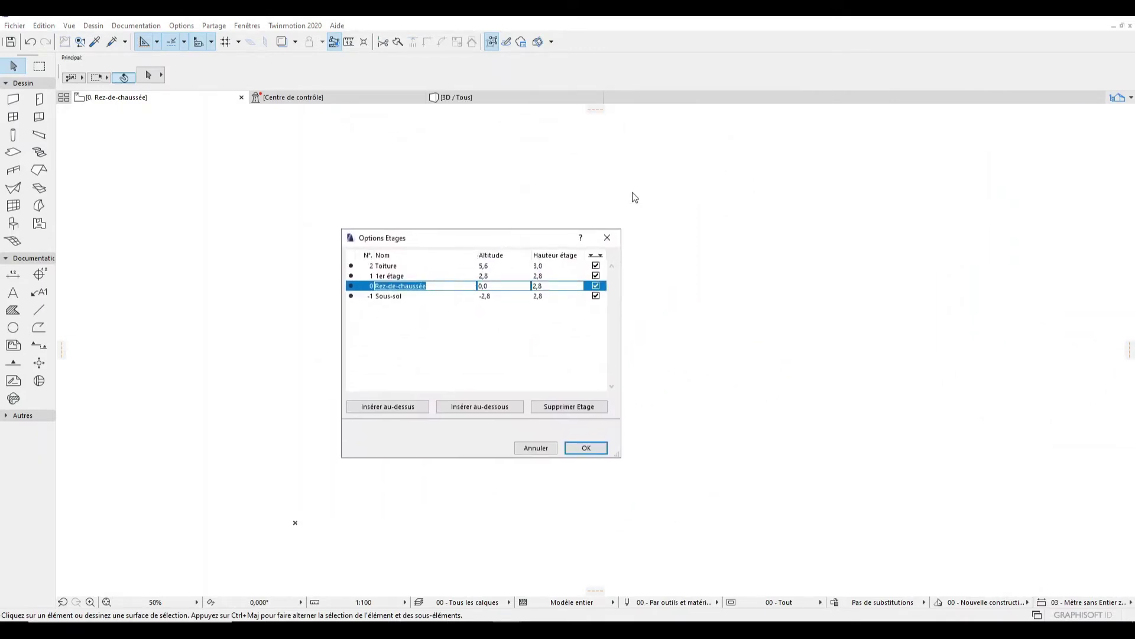
click(607, 239)
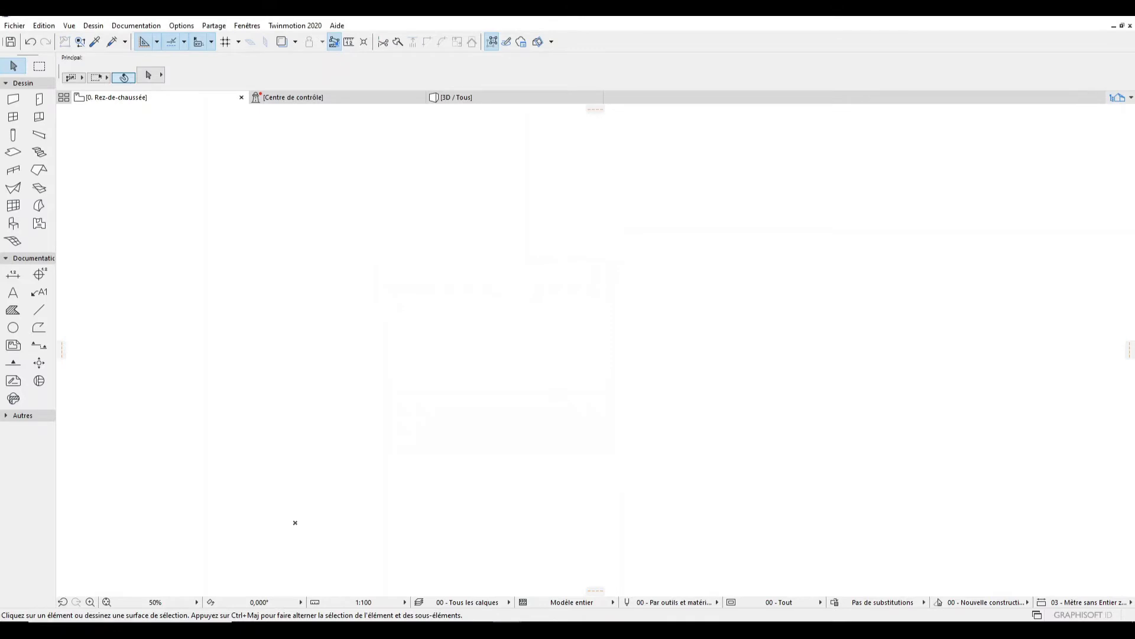
click(1117, 97)
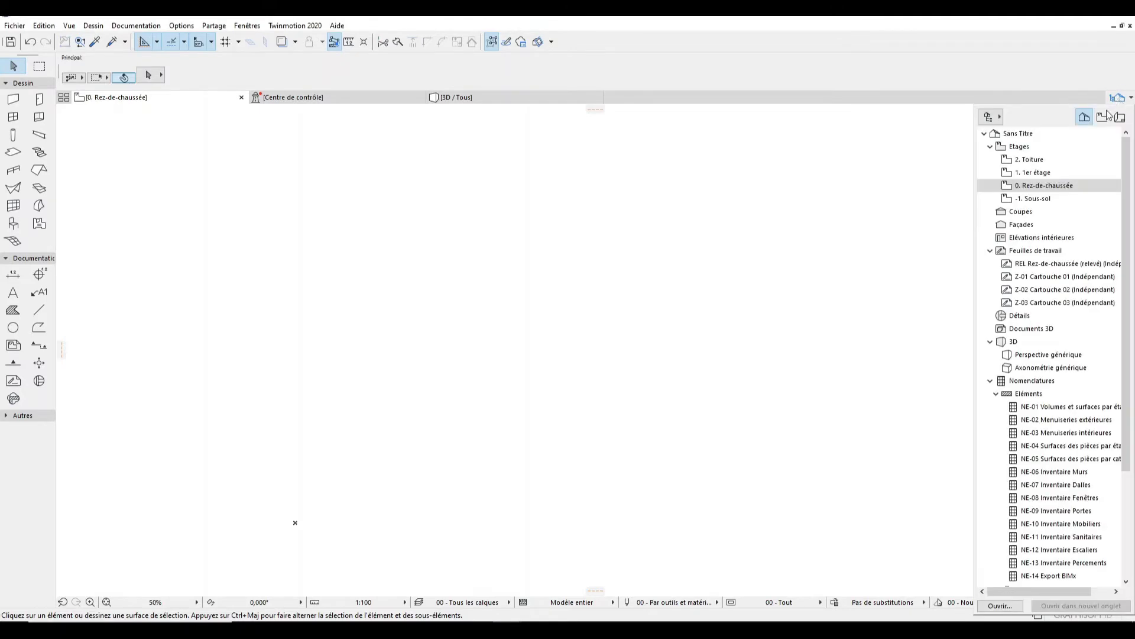
right_click(1044, 186)
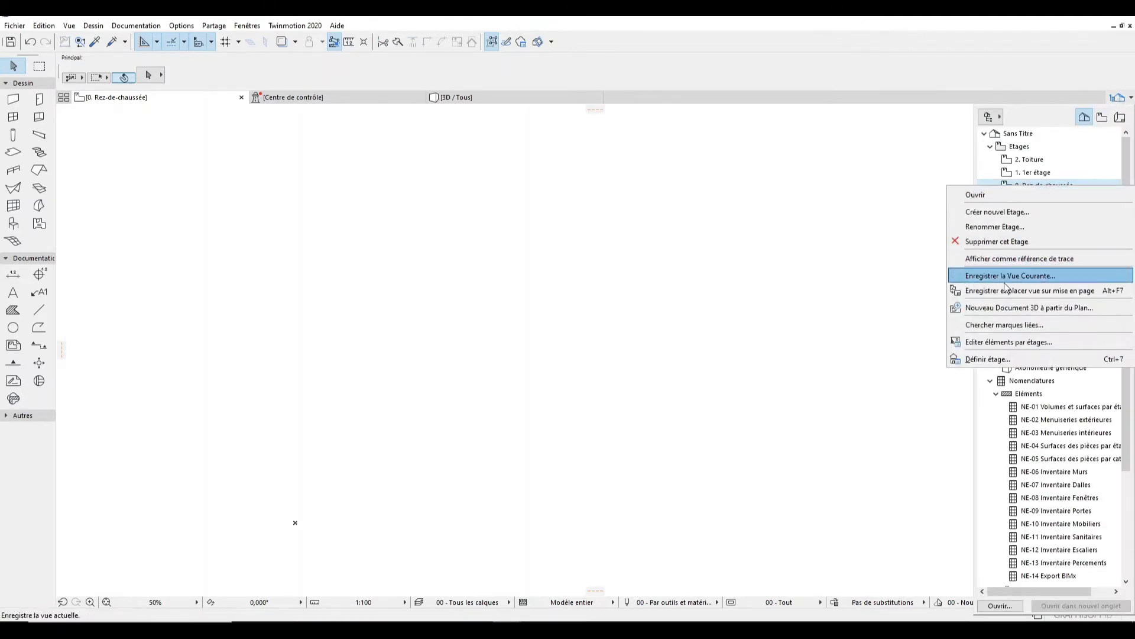
click(984, 358)
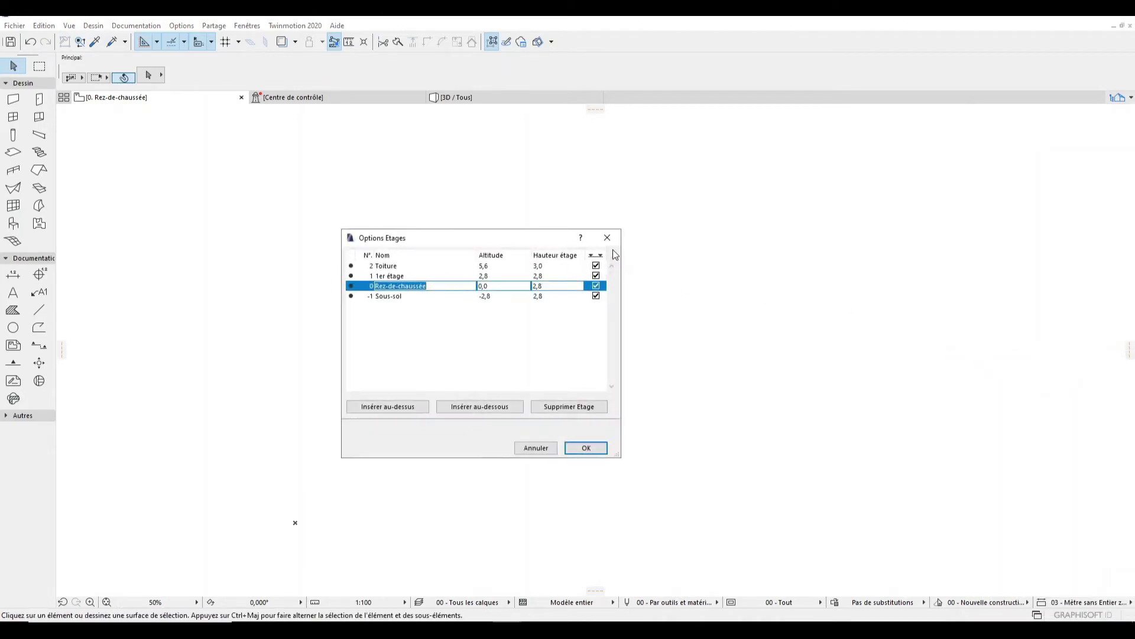
click(607, 238)
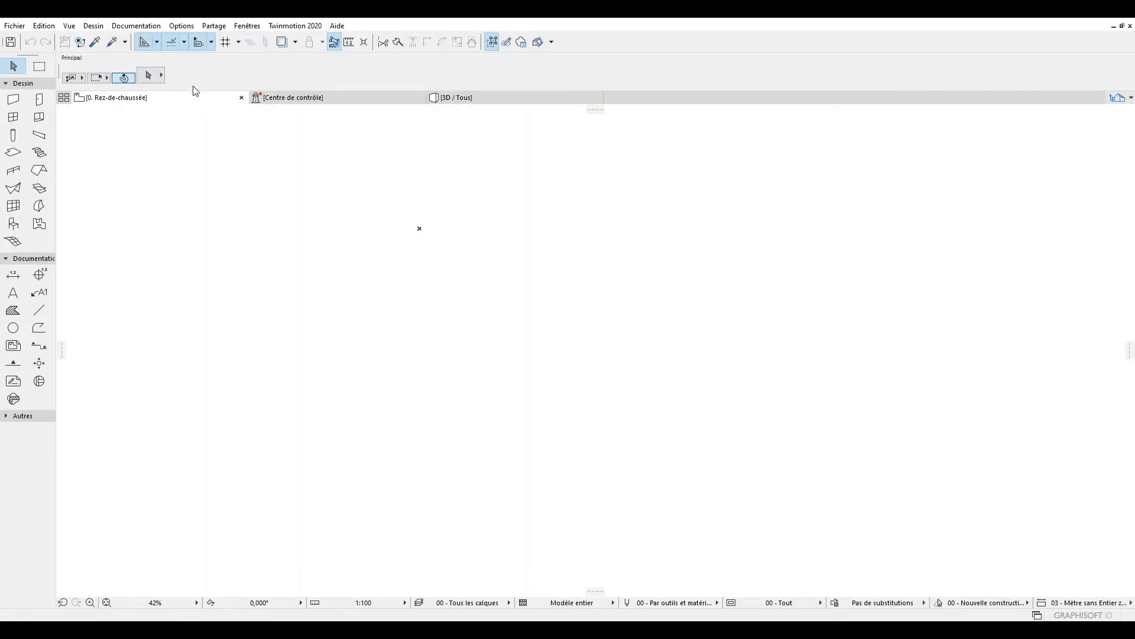
- View the story settings from the open Rez-de-chaussée view and examine the commands available for the 3D view
right_click(150, 99)
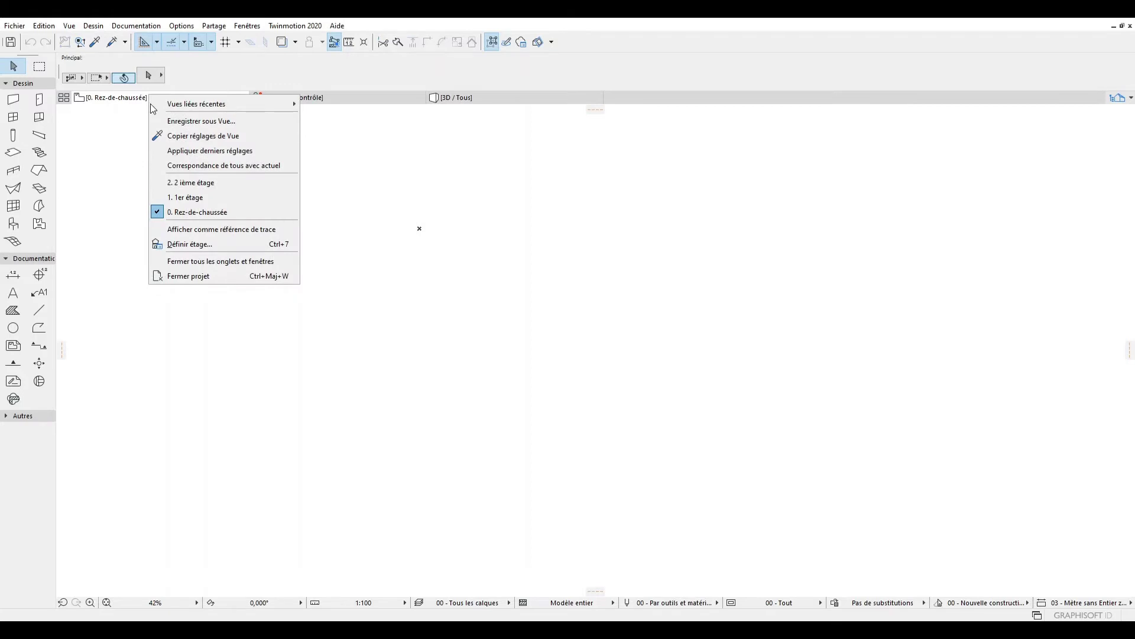
click(200, 244)
click(645, 202)
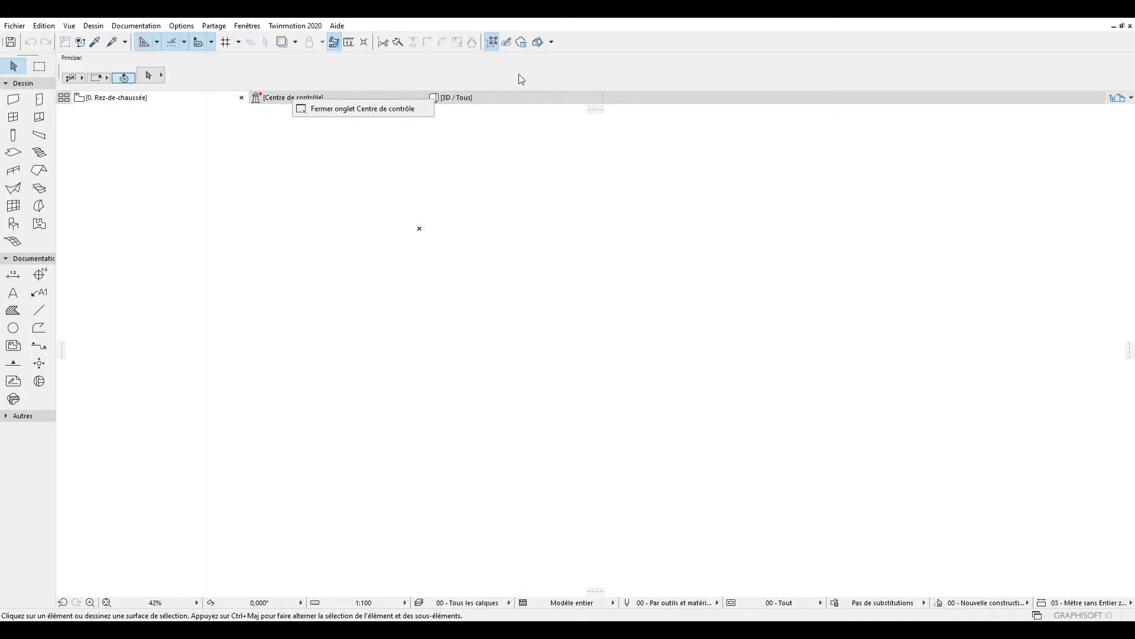
right_click(488, 95)
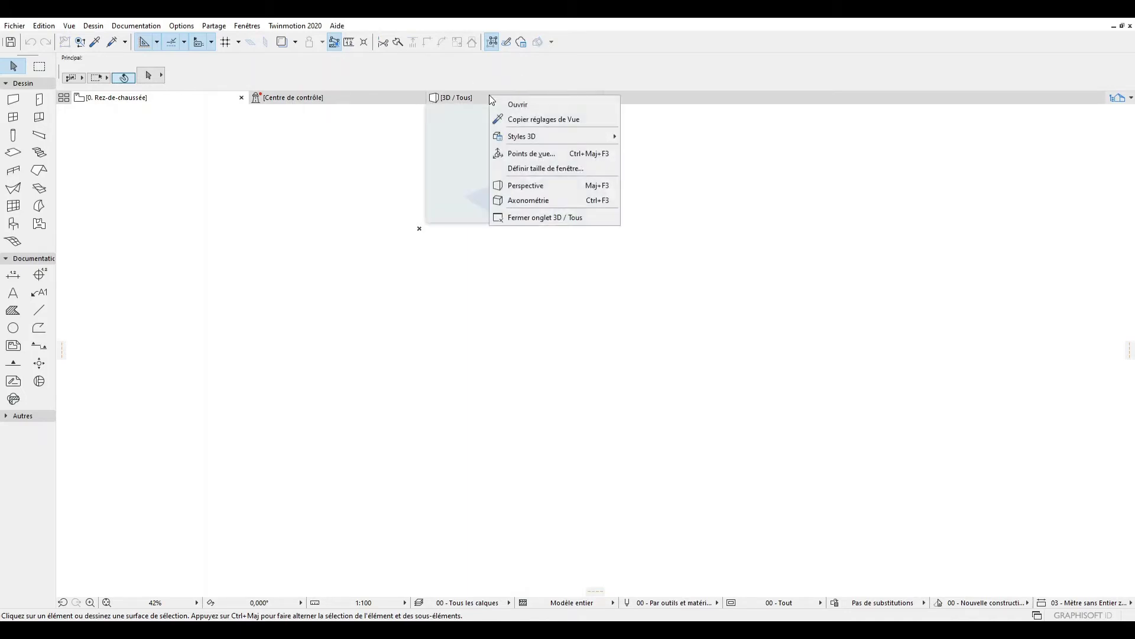
click(542, 66)
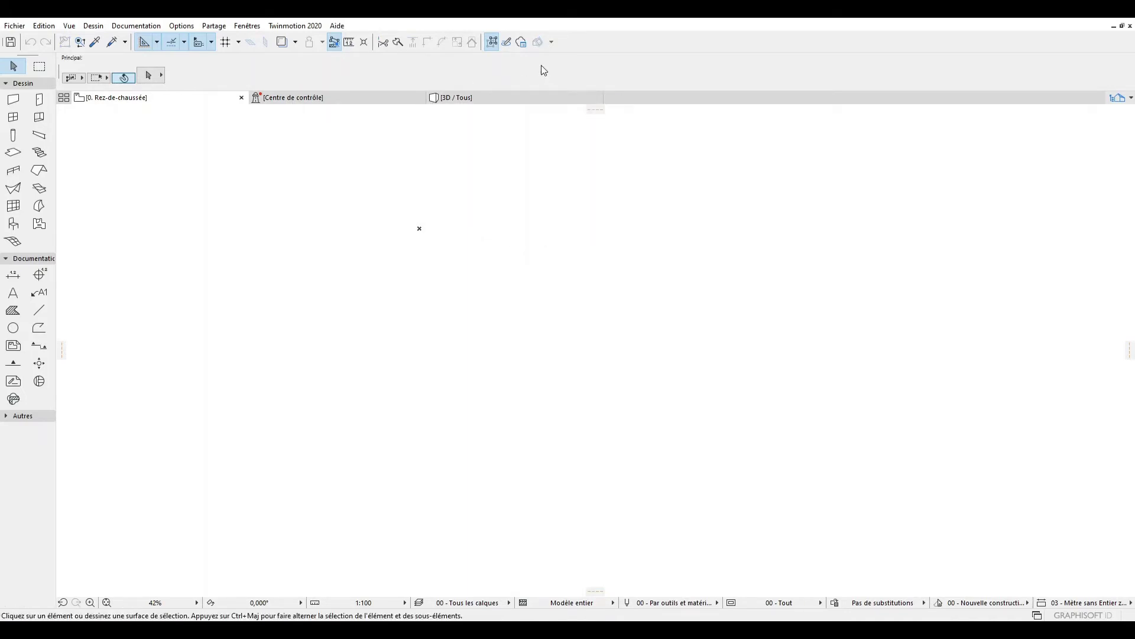
- Open the story settings from the Rez-de-chaussée view and insert a new story above the ground floor
right_click(139, 95)
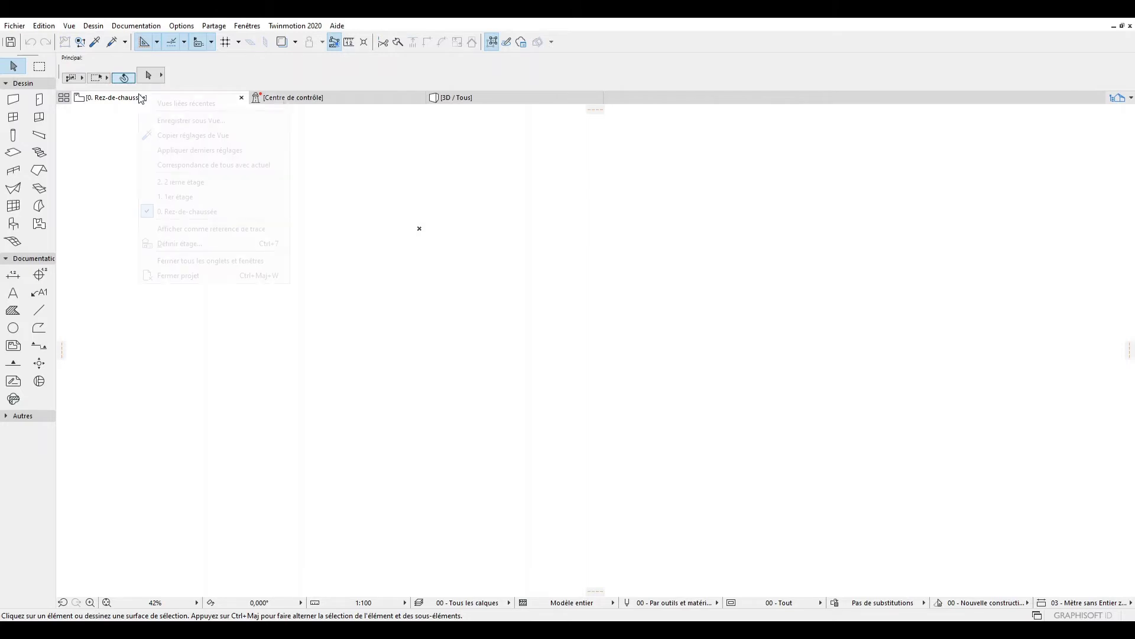
click(204, 245)
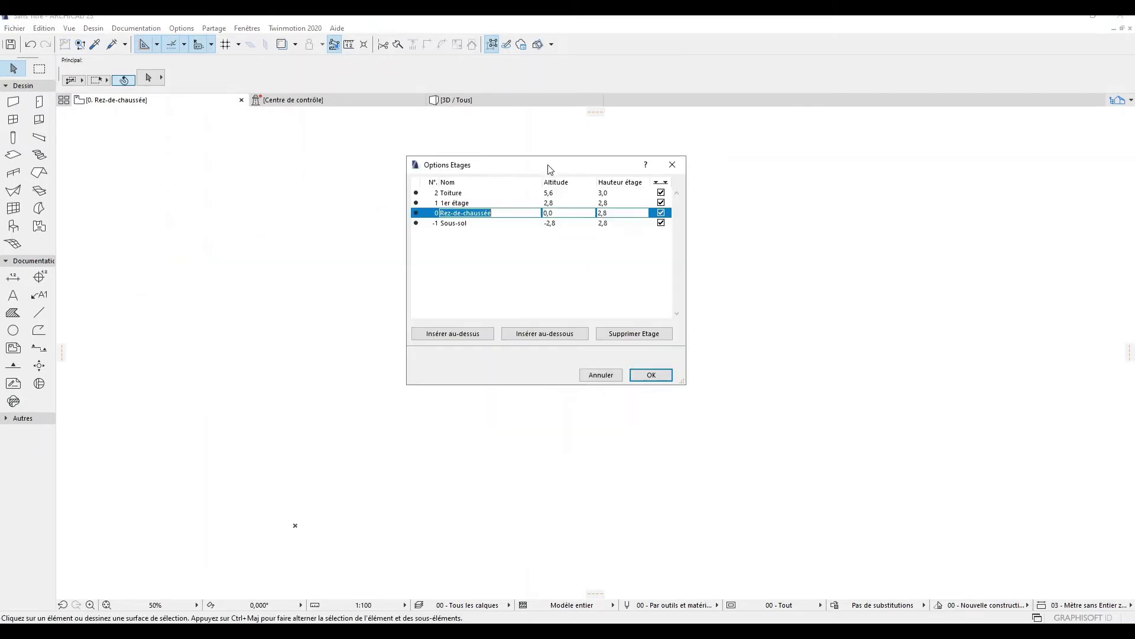
drag(548, 167, 517, 227)
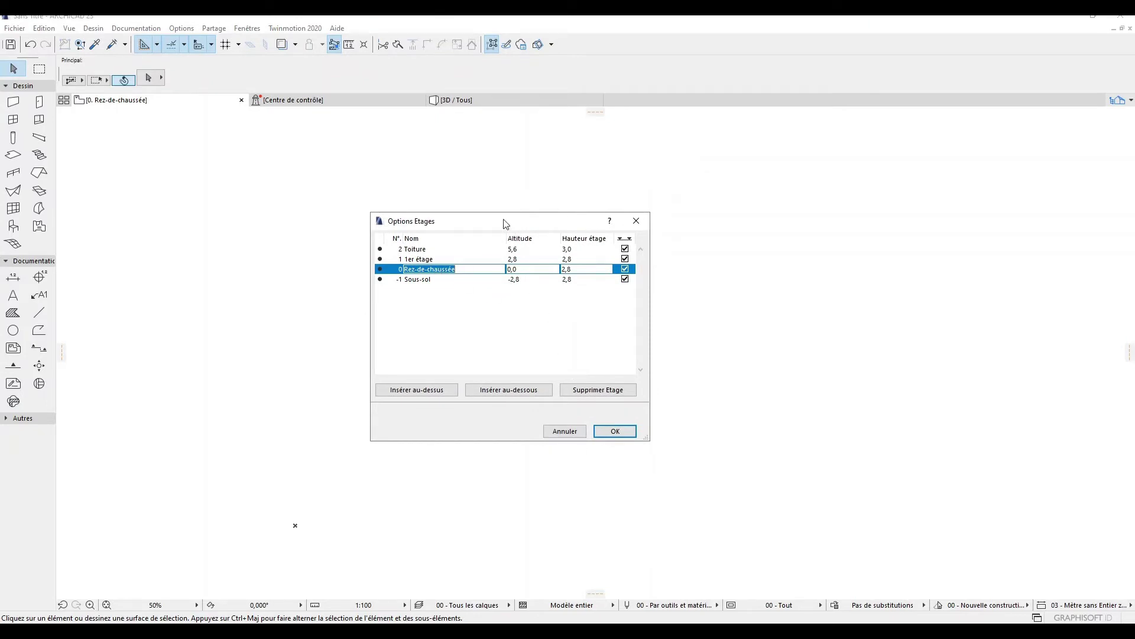
mouse_move(507, 223)
mouse_down()
mouse_move(499, 177)
mouse_move(499, 216)
mouse_up()
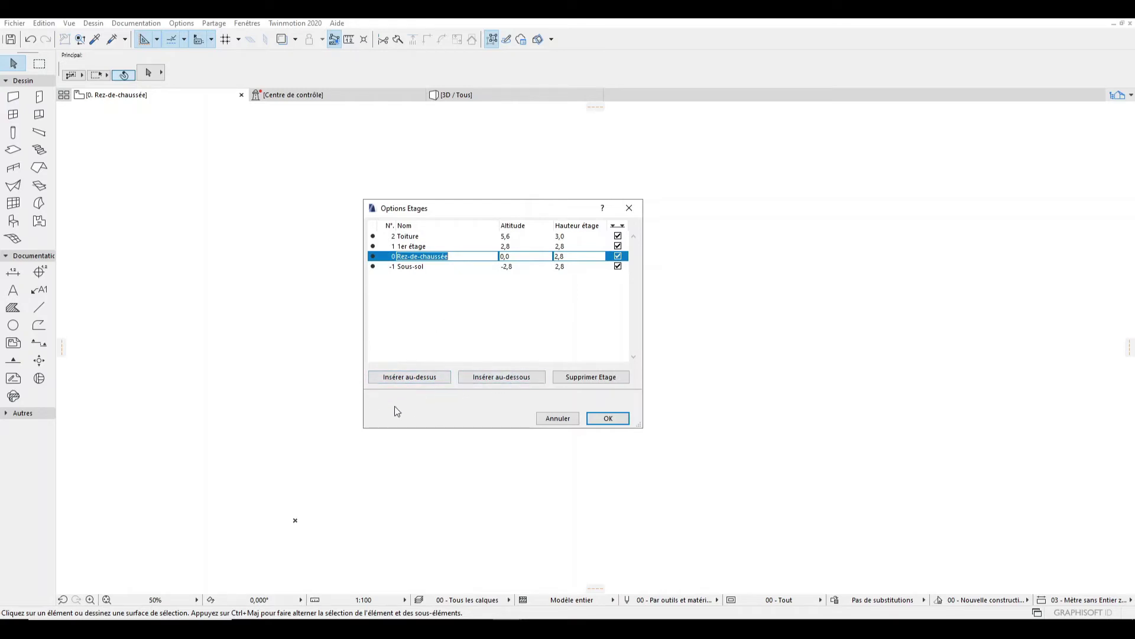
click(413, 378)
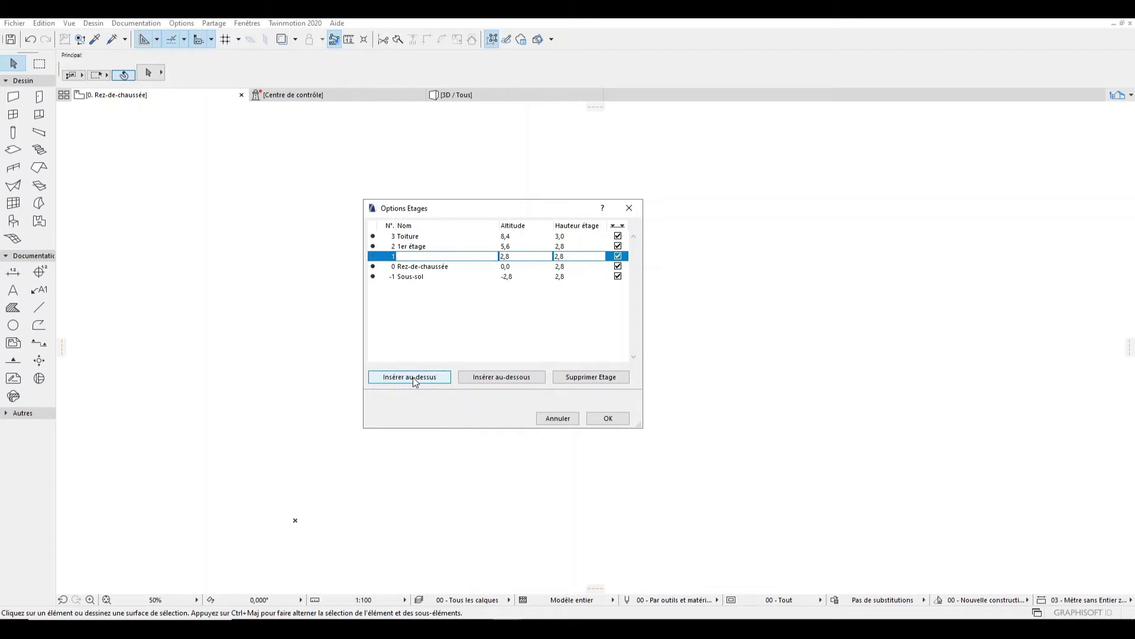
- Insert another unnamed story below the selected one in the story list and select the Sous-sol story
click(511, 379)
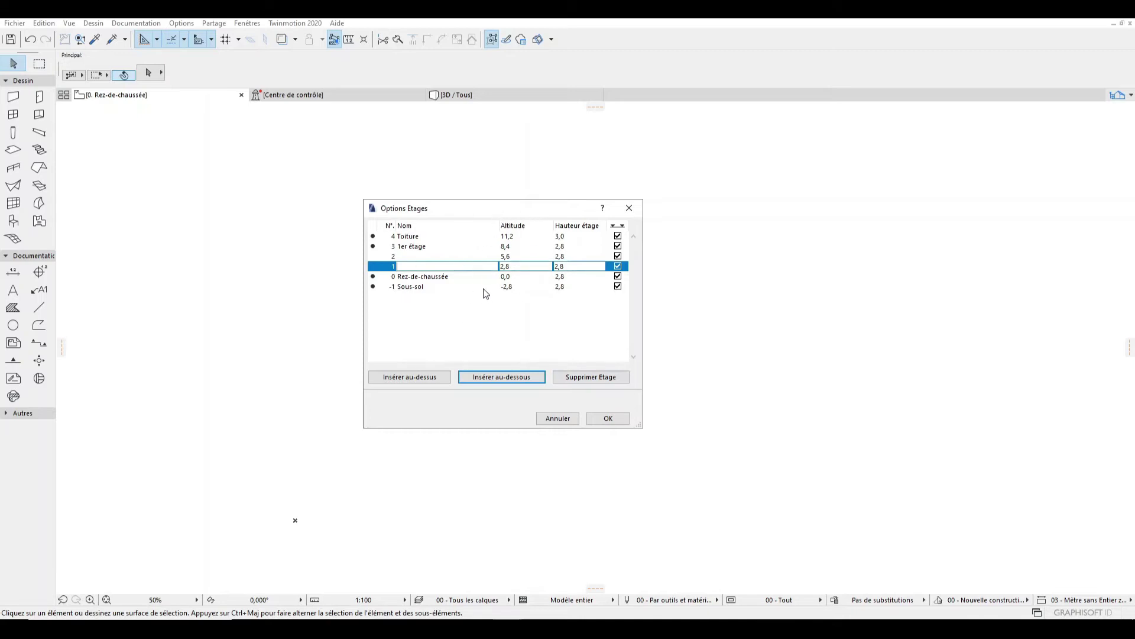
click(422, 288)
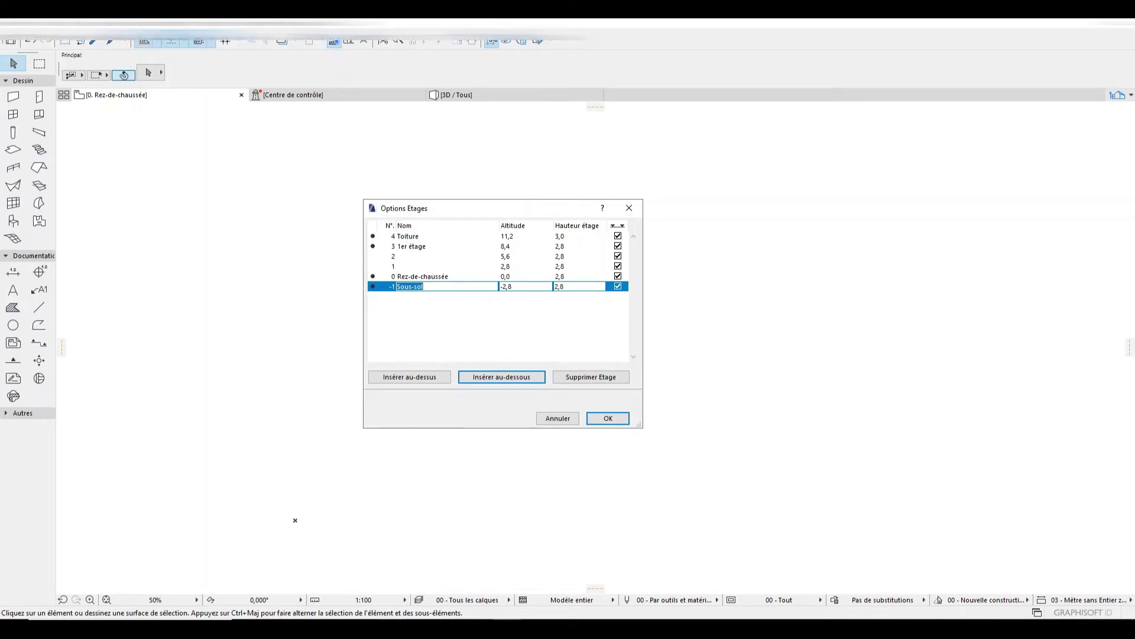
- Switch to the PDF drawing, examine the levels and floor heights on the building section, and return to ARCHICAD's story settings
click(393, 628)
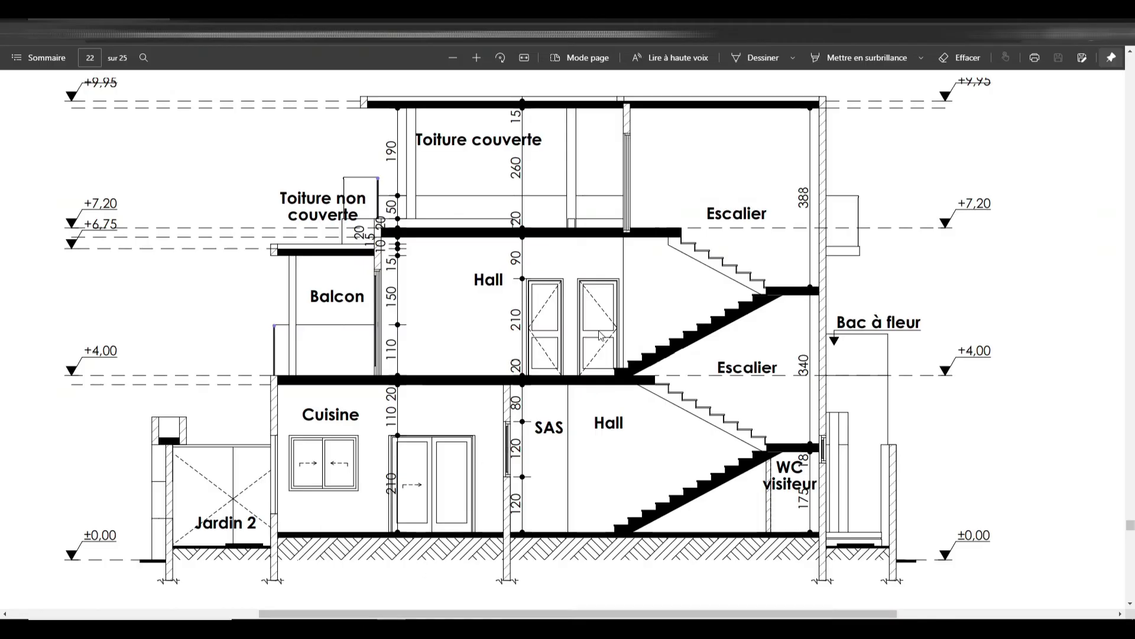
scroll(601, 336, up, 1)
scroll(602, 336, down, 1)
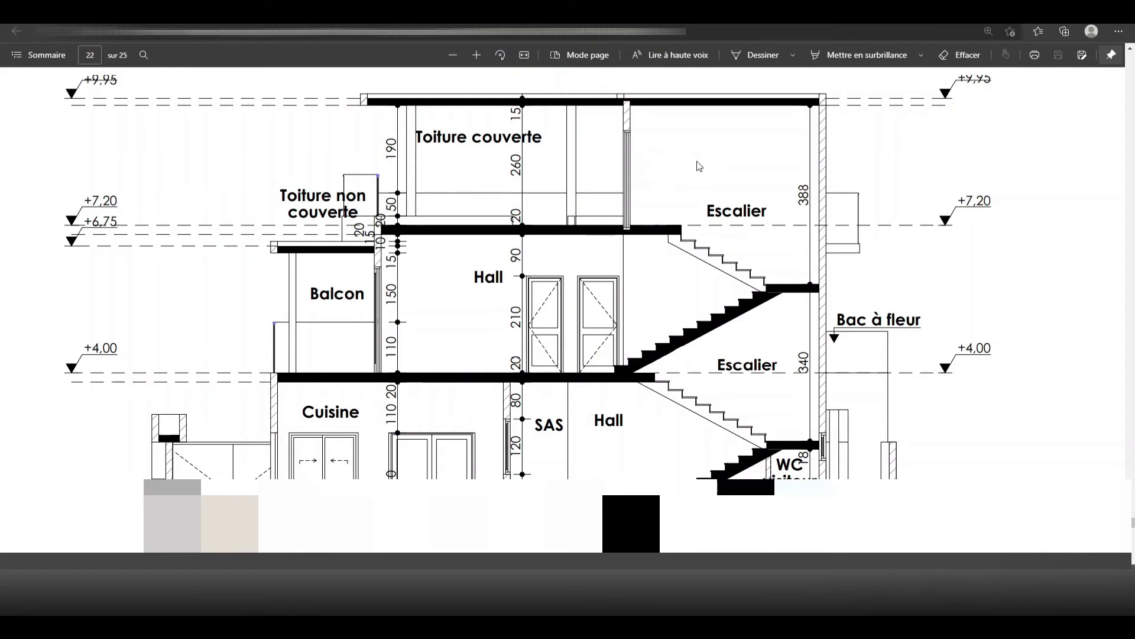
scroll(696, 164, down, 3)
scroll(661, 302, up, 2)
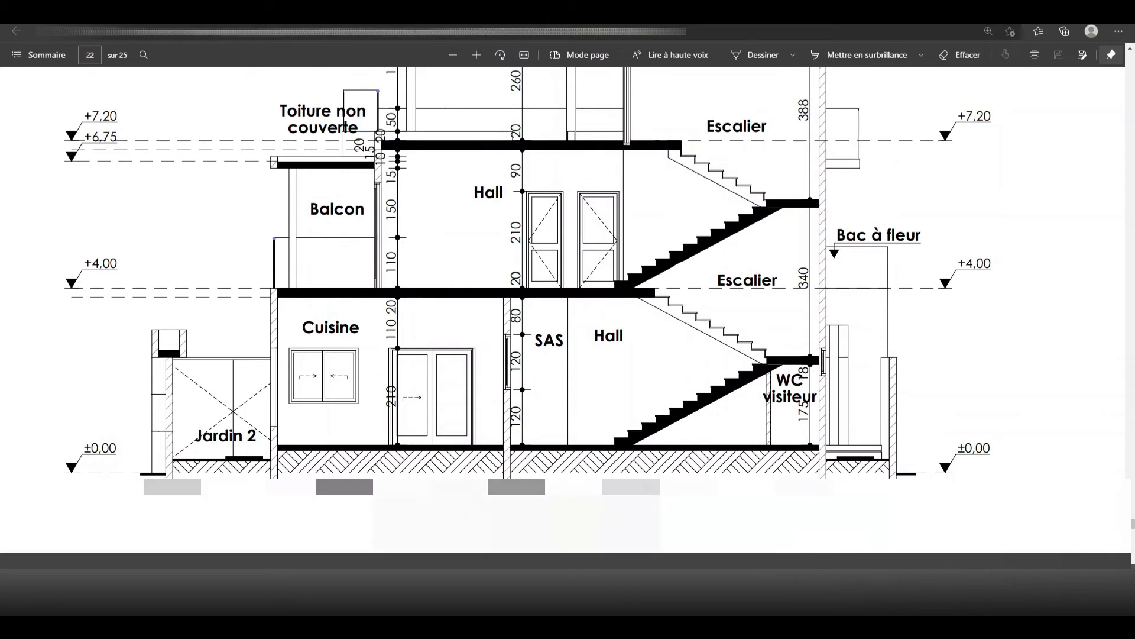
click(570, 547)
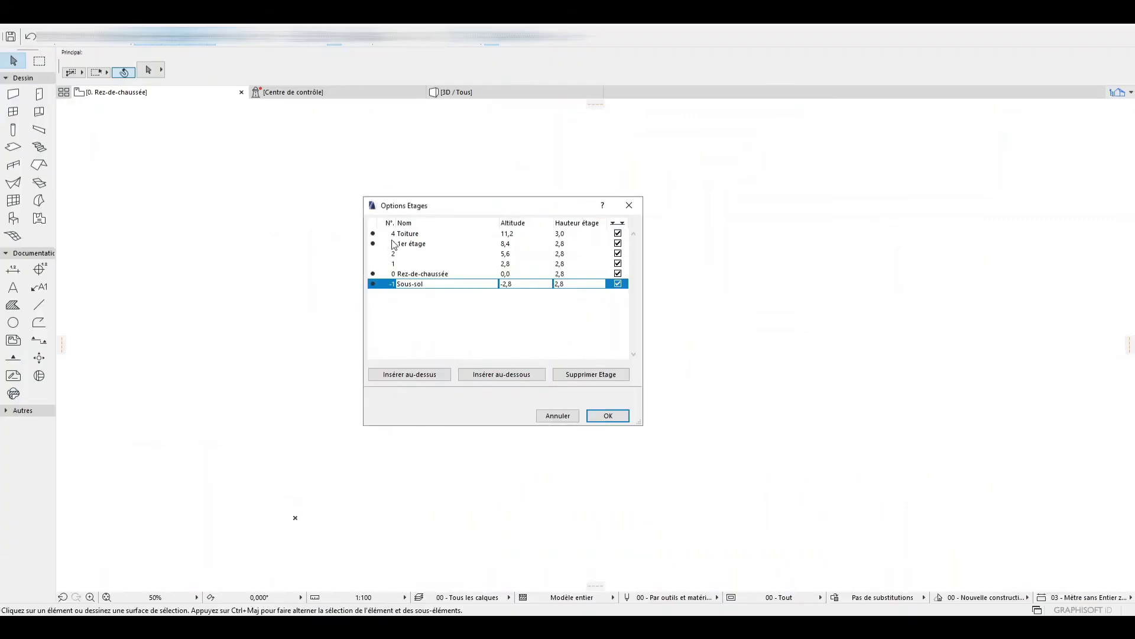
- Compare the listed stories with the section and delete the Sous-sol story
click(422, 234)
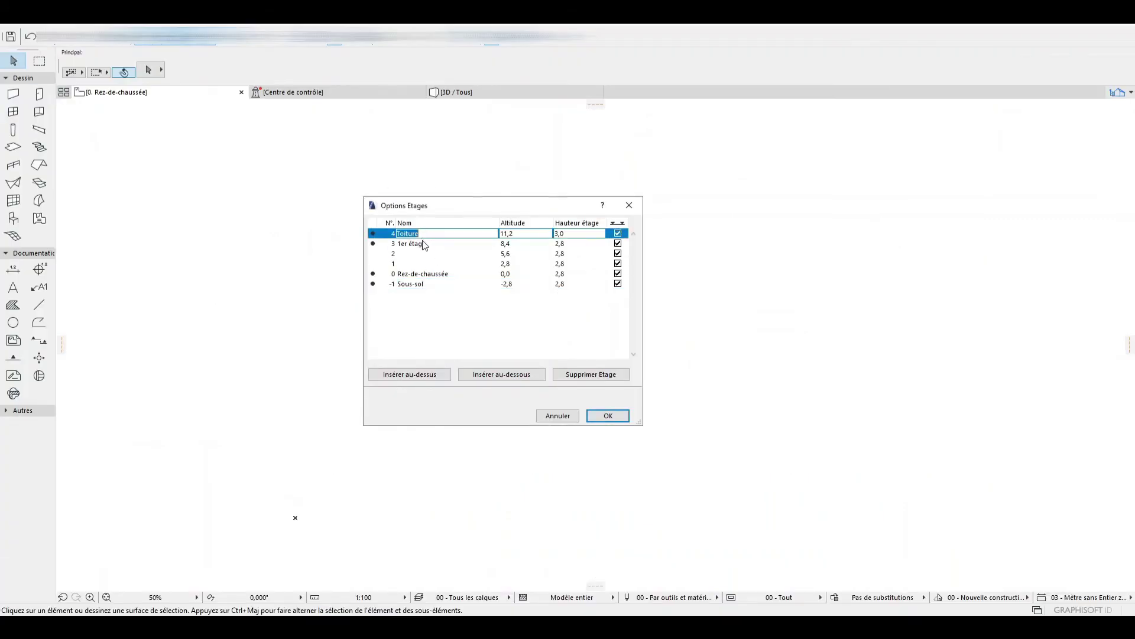
click(423, 244)
click(422, 274)
click(420, 284)
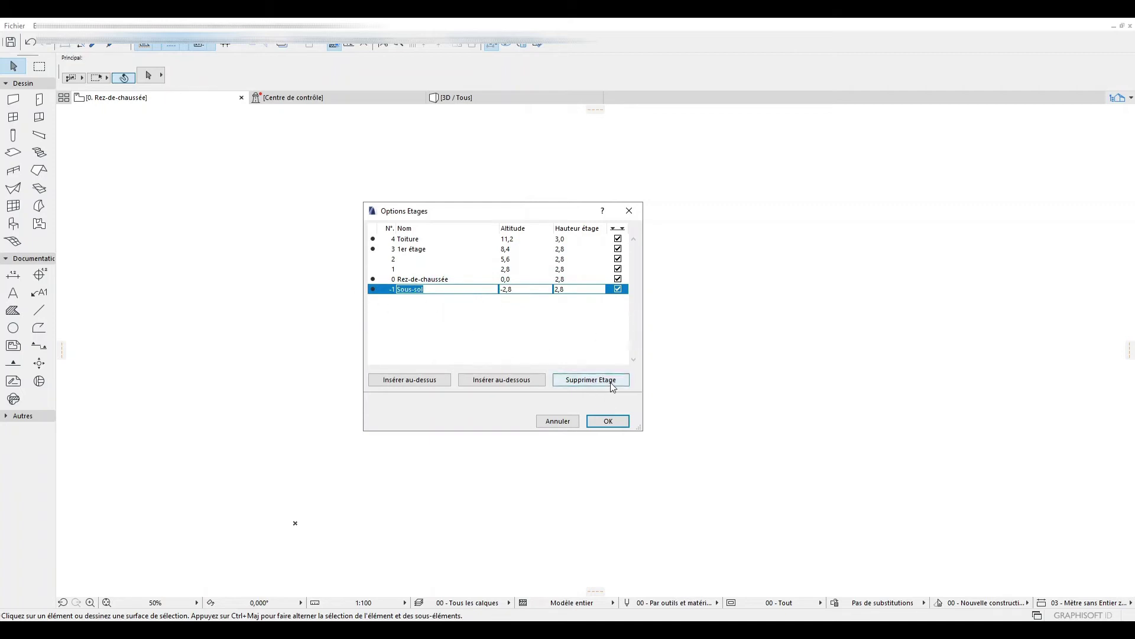
click(591, 379)
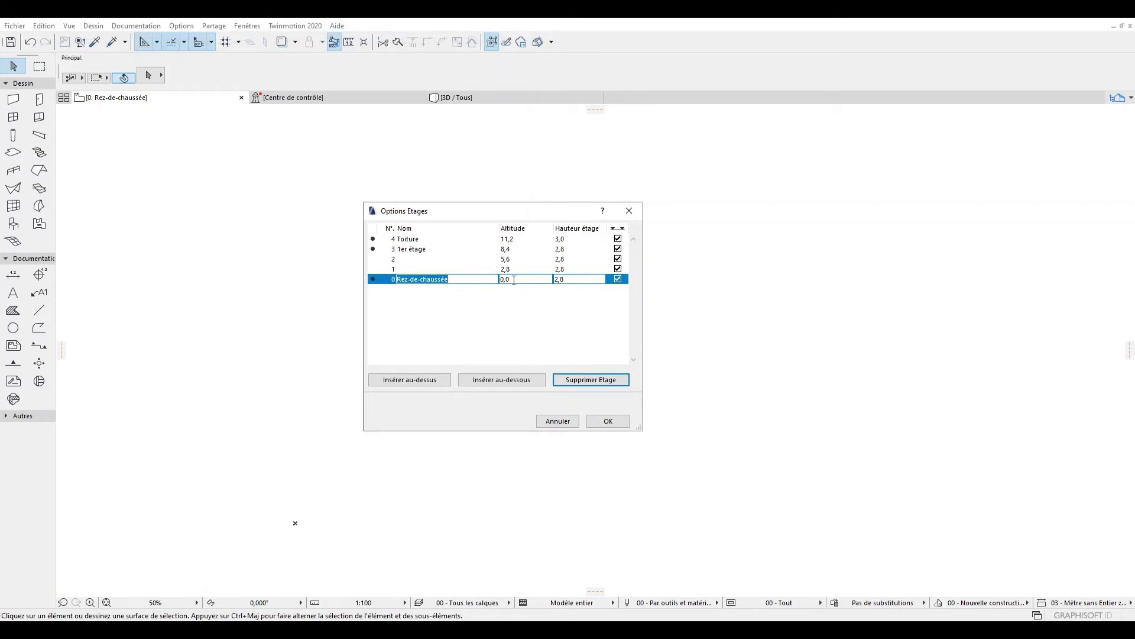
- Set the Rez-de-chaussée story height to 4 and delete the two unnamed stories above it
double_click(575, 282)
text(4)
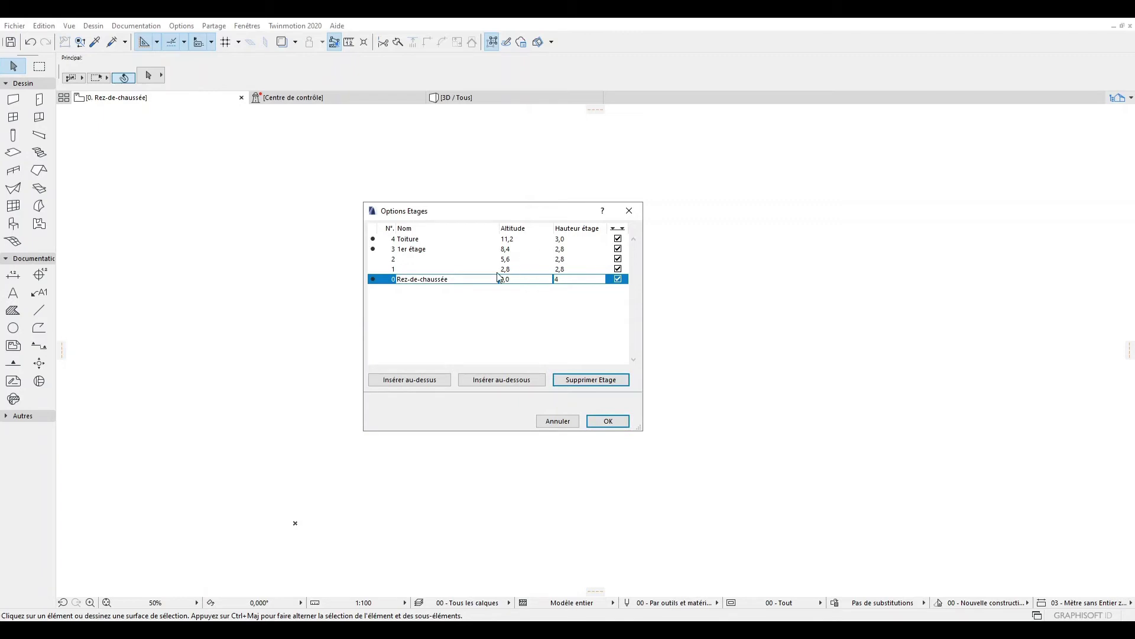
click(430, 268)
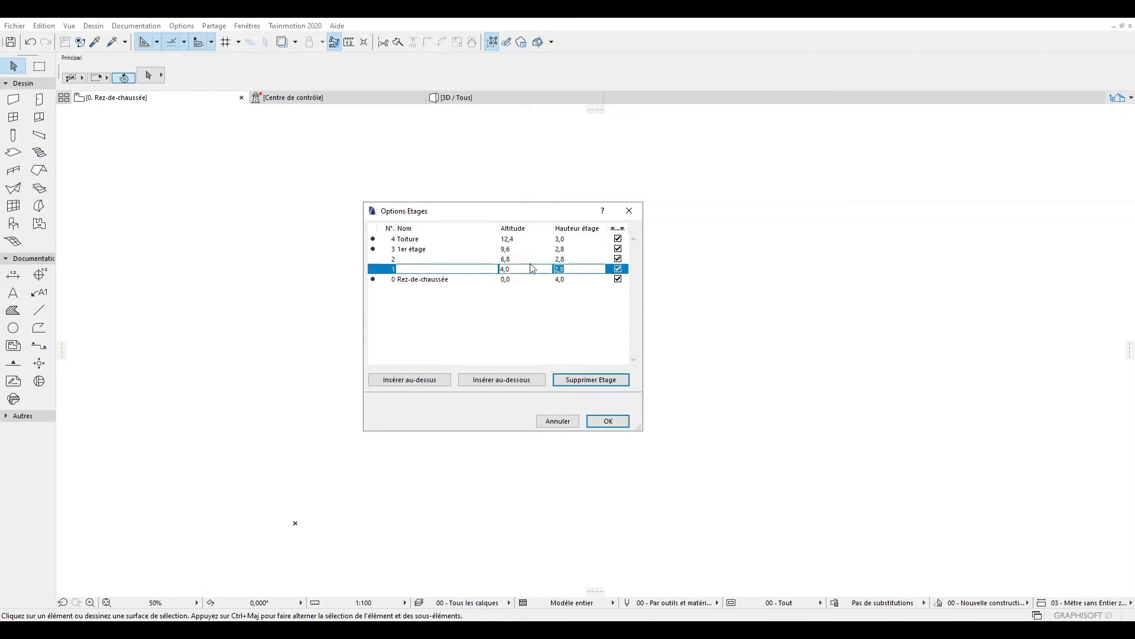
click(586, 380)
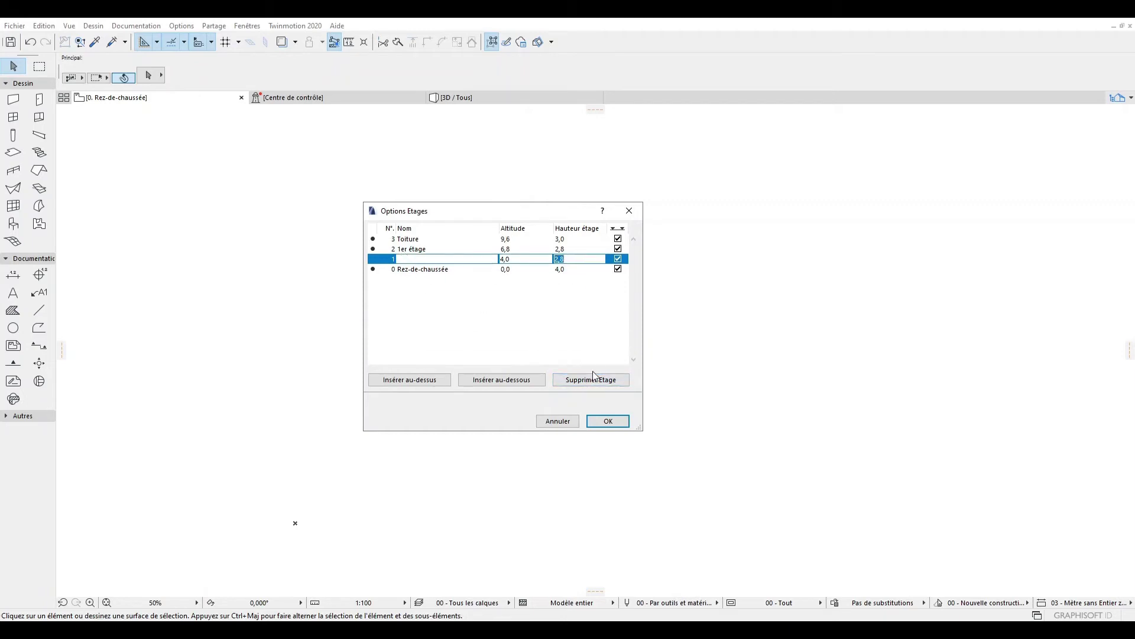
click(622, 380)
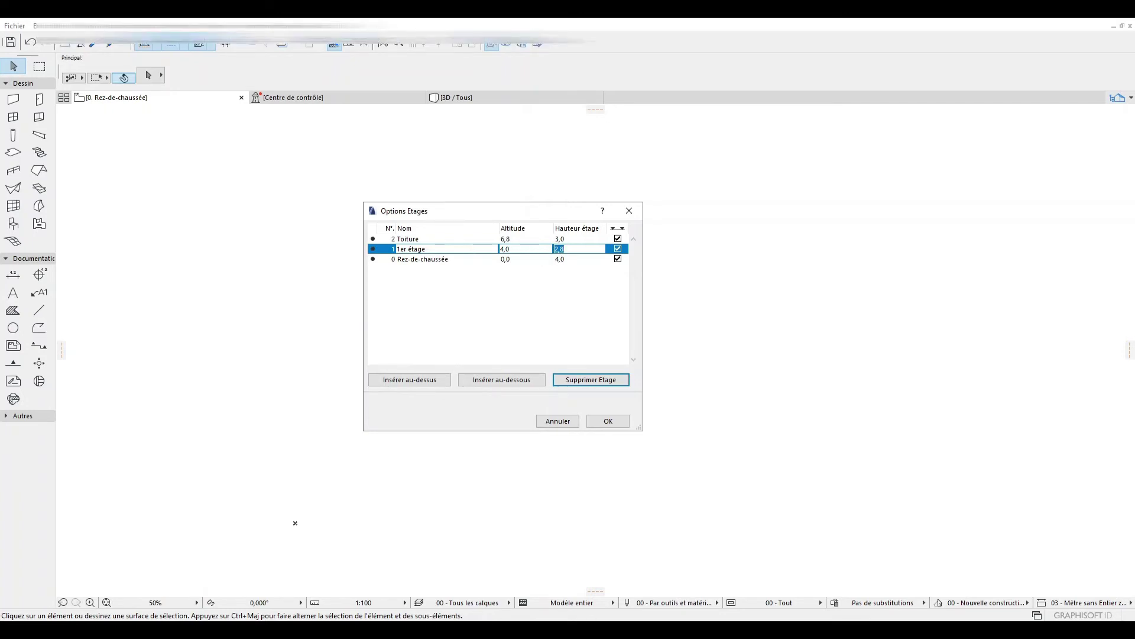
- Check the first floor's levels on the PDF section and set the 1er étage story height to 3,2 in ARCHICAD
mouse_move(392, 609)
click(391, 553)
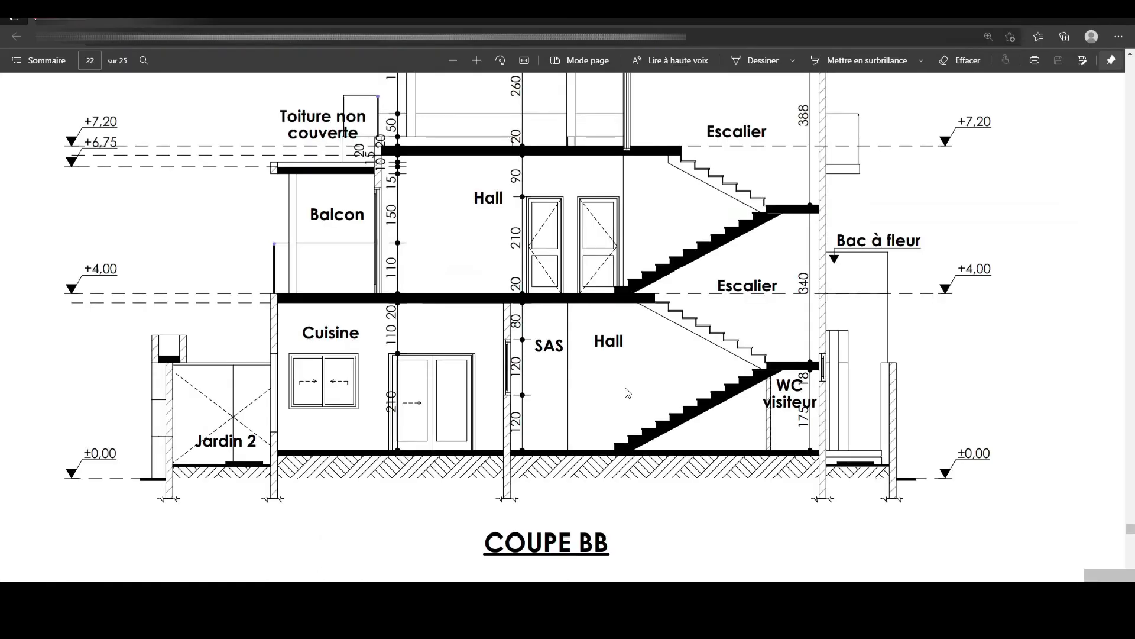
scroll(627, 391, up, 3)
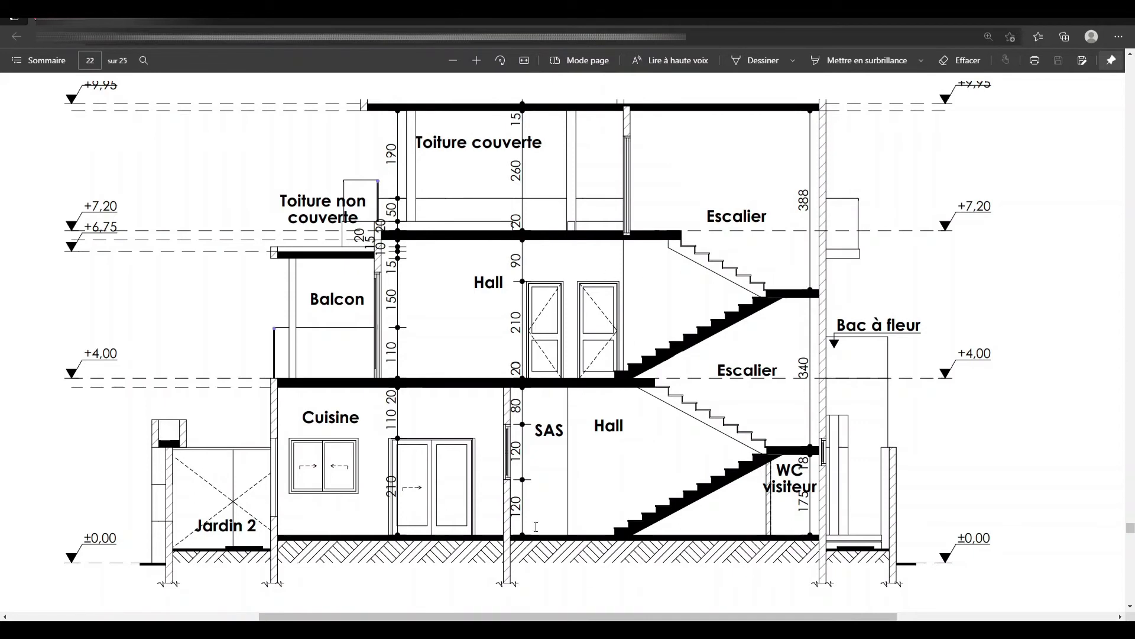
mouse_move(507, 632)
click(541, 568)
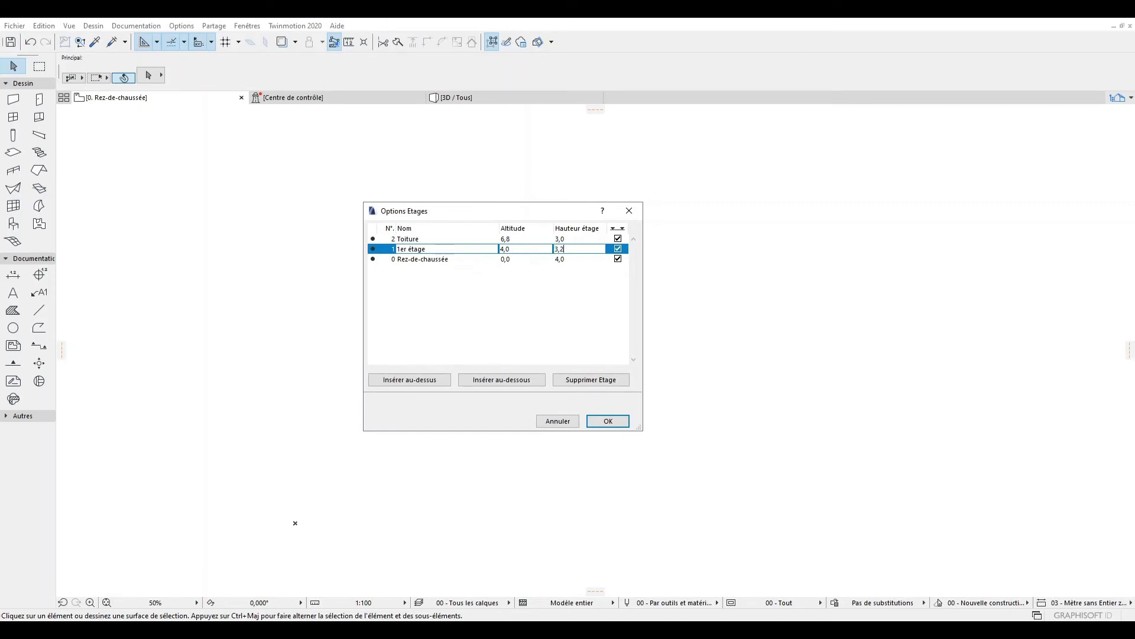
key(Return)
- Rename the Toiture story as "2 ième étage"
click(428, 239)
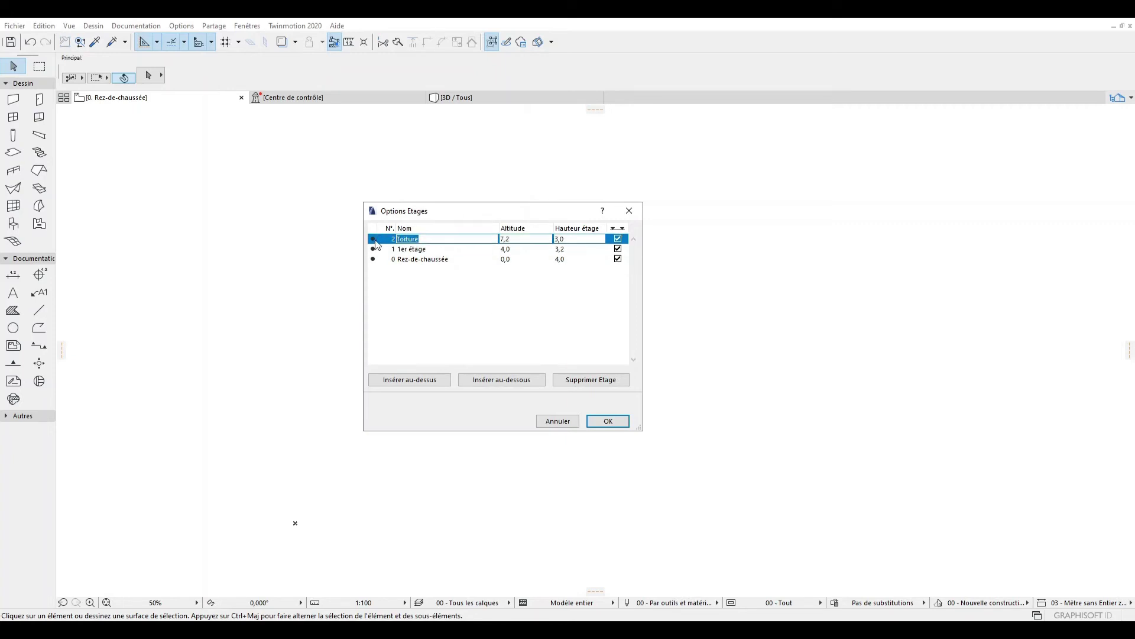
text(D)
text(ième)
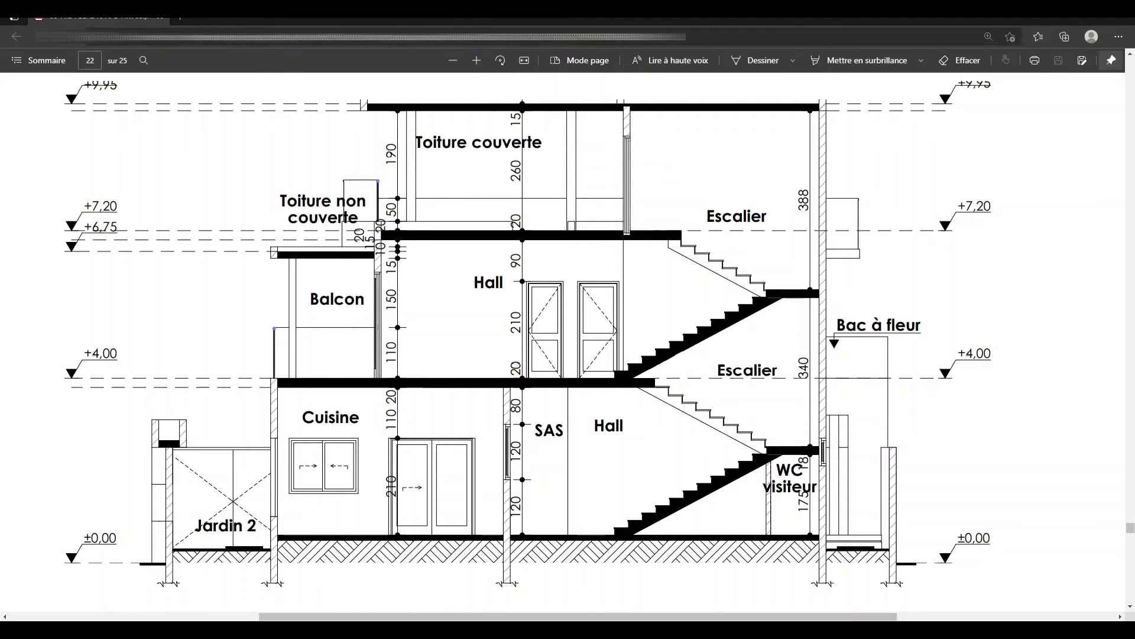
- Return from the PDF section to ARCHICAD and set the 2 ième étage story height to 2,8
mouse_move(506, 630)
click(584, 577)
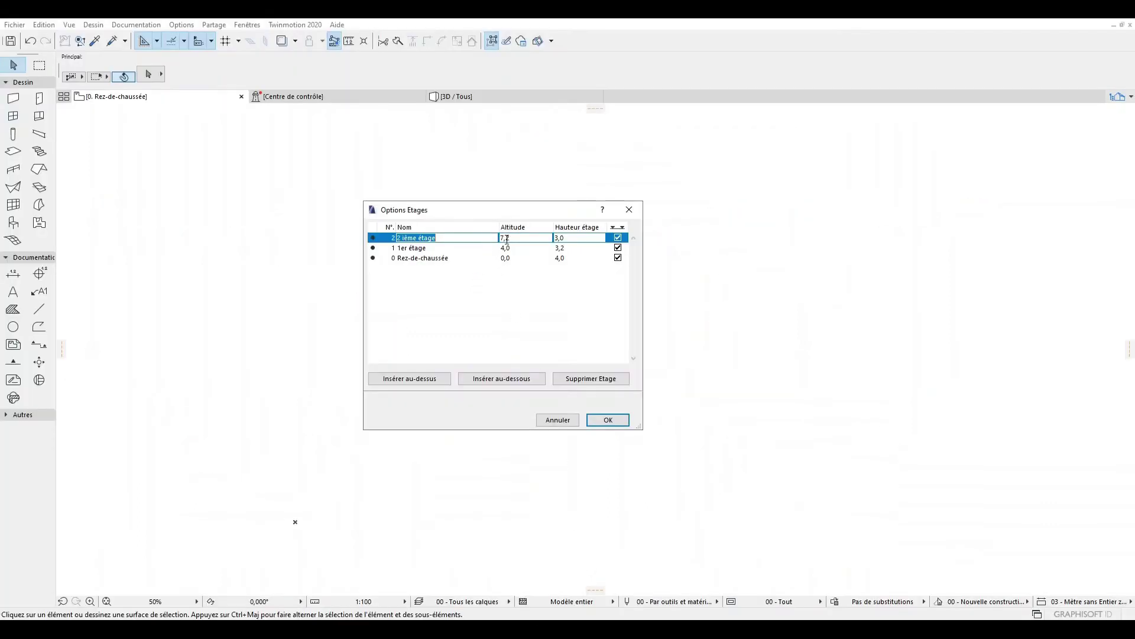
click(559, 238)
text(2,8)
drag(501, 214, 537, 197)
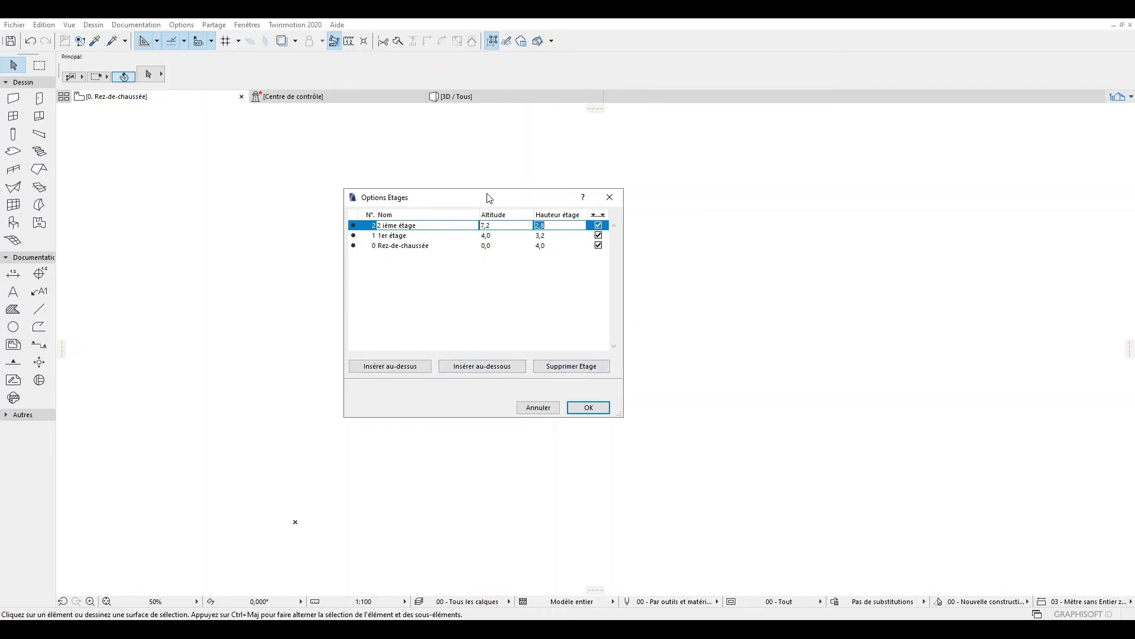
drag(488, 197, 497, 192)
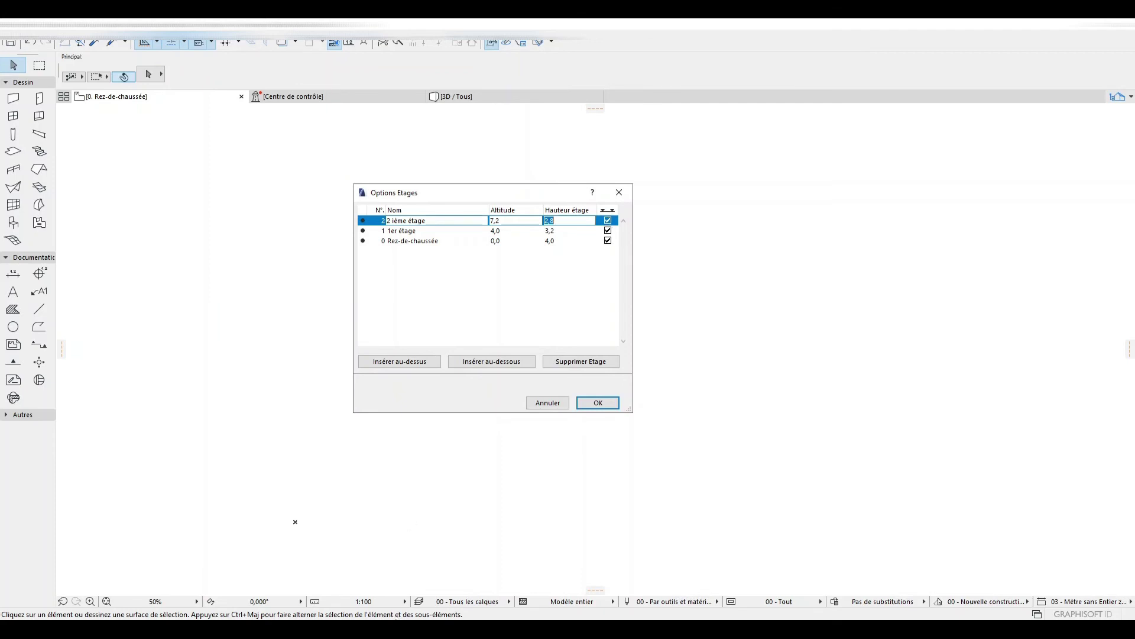
- Recheck the top levels on the PDF section and set the 2 ième étage story height to 2,7 in ARCHICAD
mouse_move(390, 629)
click(390, 580)
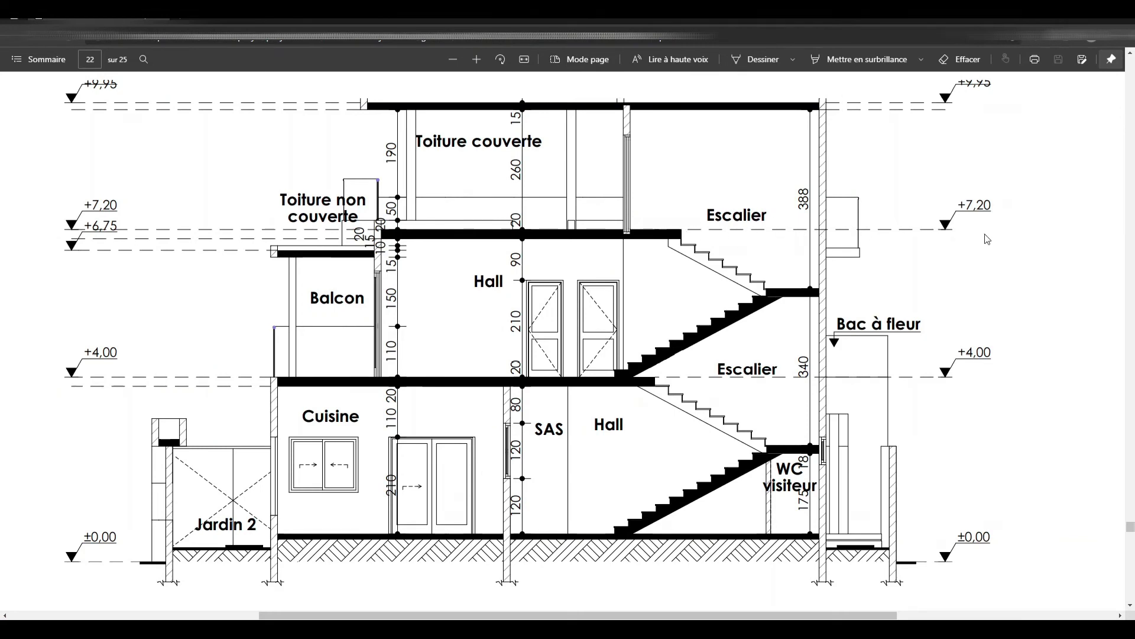
scroll(811, 422, up, 2)
scroll(812, 422, down, 2)
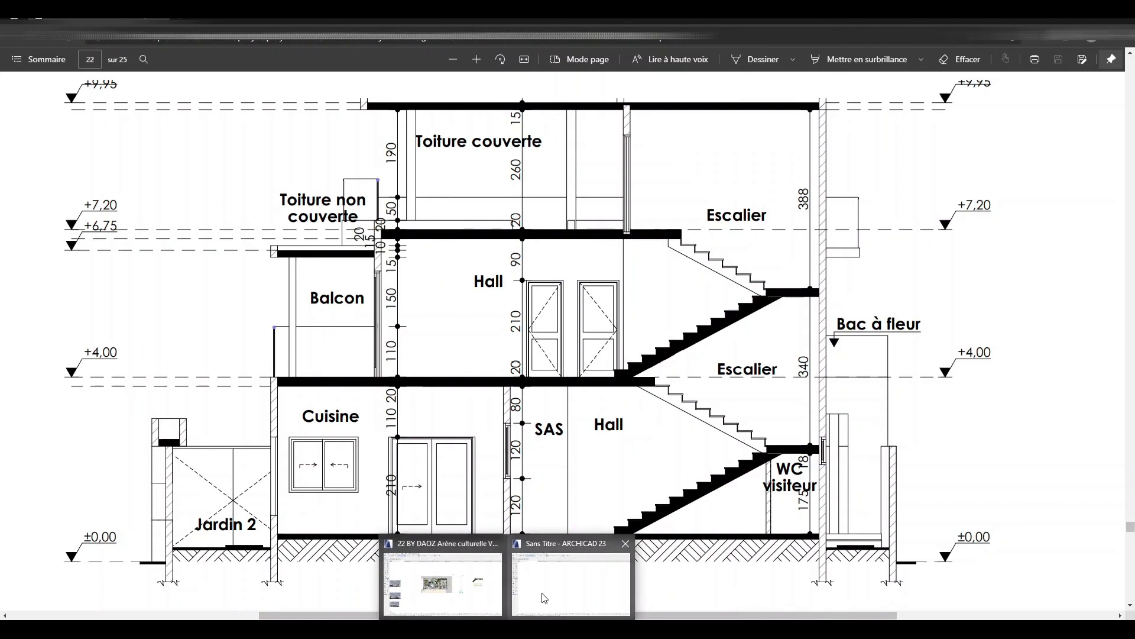
click(572, 577)
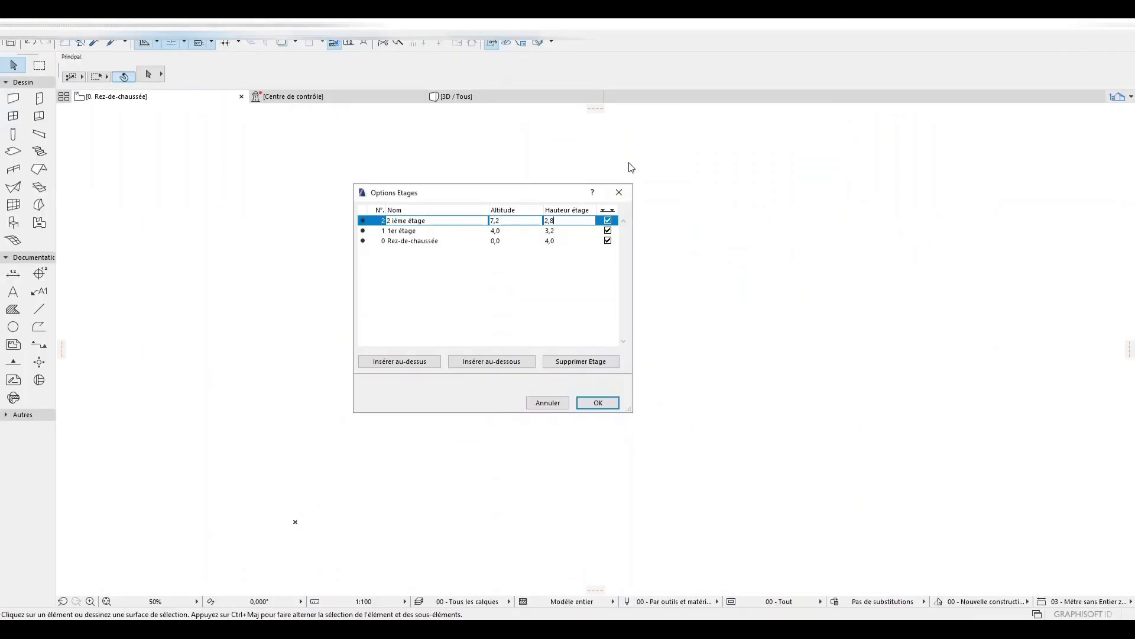
- Turn off the story level line display for 2 ième étage, 1er étage and Rez-de-chaussée
click(608, 221)
click(609, 231)
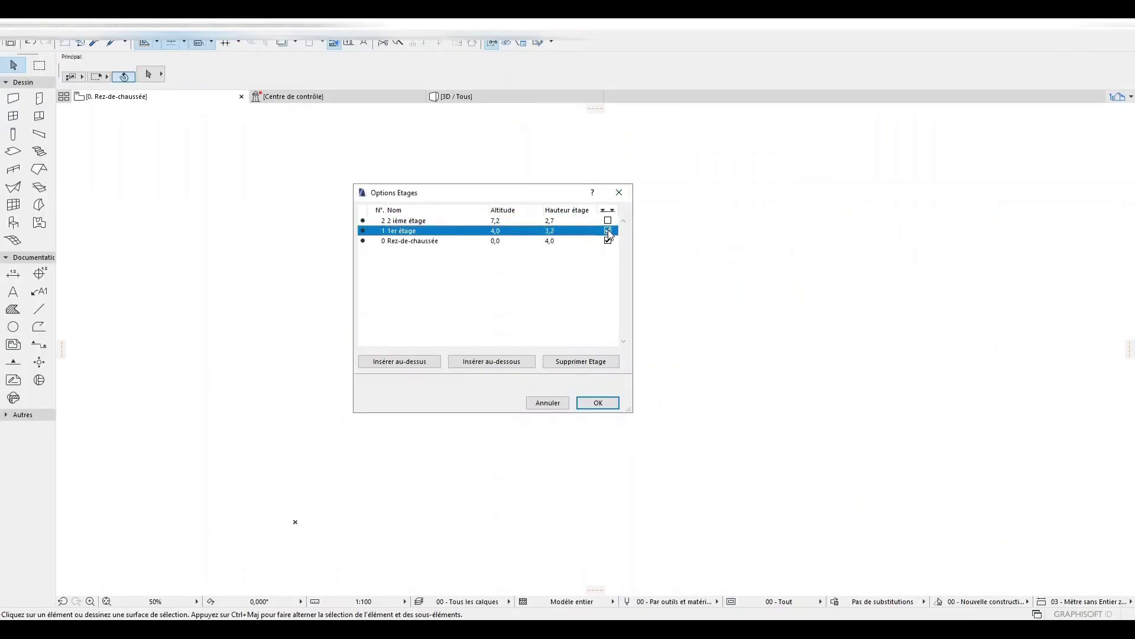
click(608, 241)
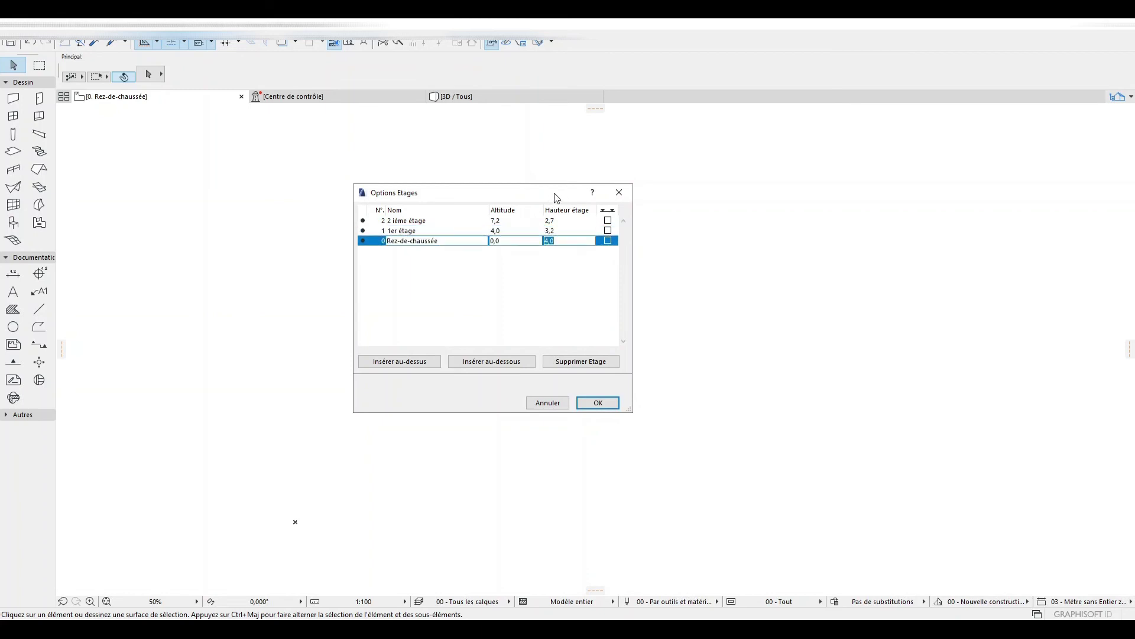
mouse_move(557, 198)
mouse_down()
mouse_move(630, 244)
mouse_move(545, 206)
mouse_up()
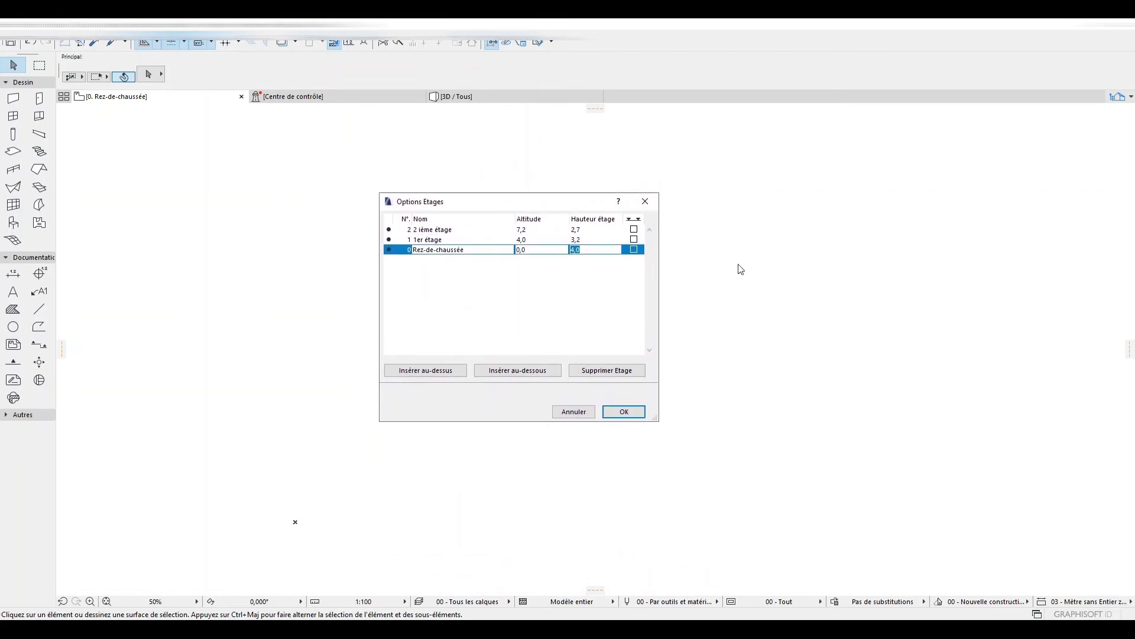
- Apply the story settings and confirm deleting the removed stories despite the alert
click(625, 412)
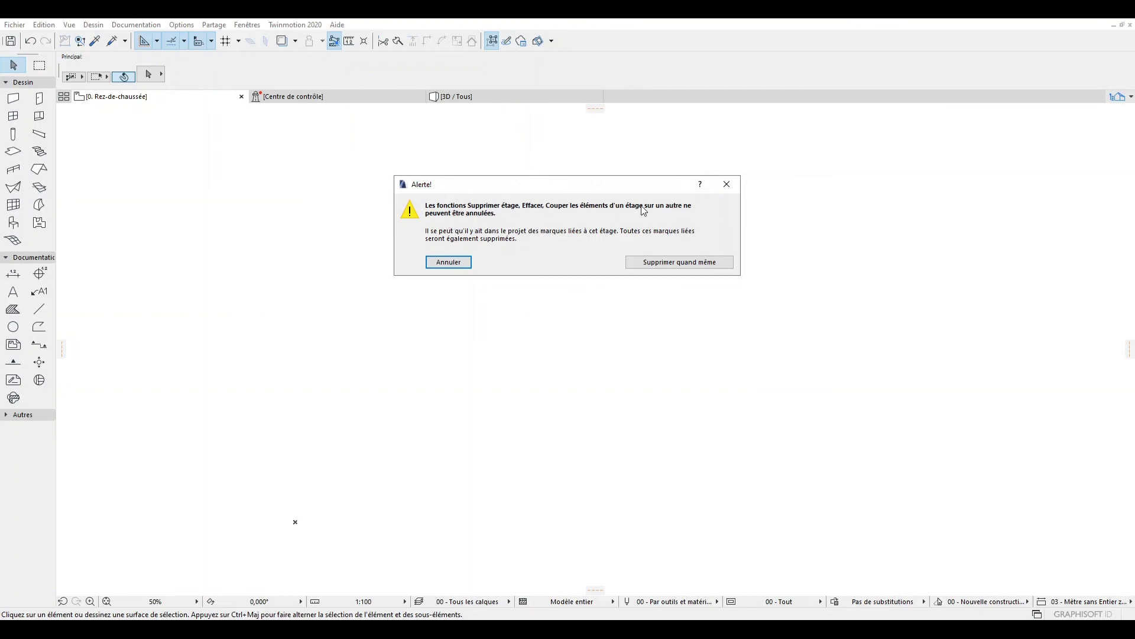
drag(603, 182, 584, 222)
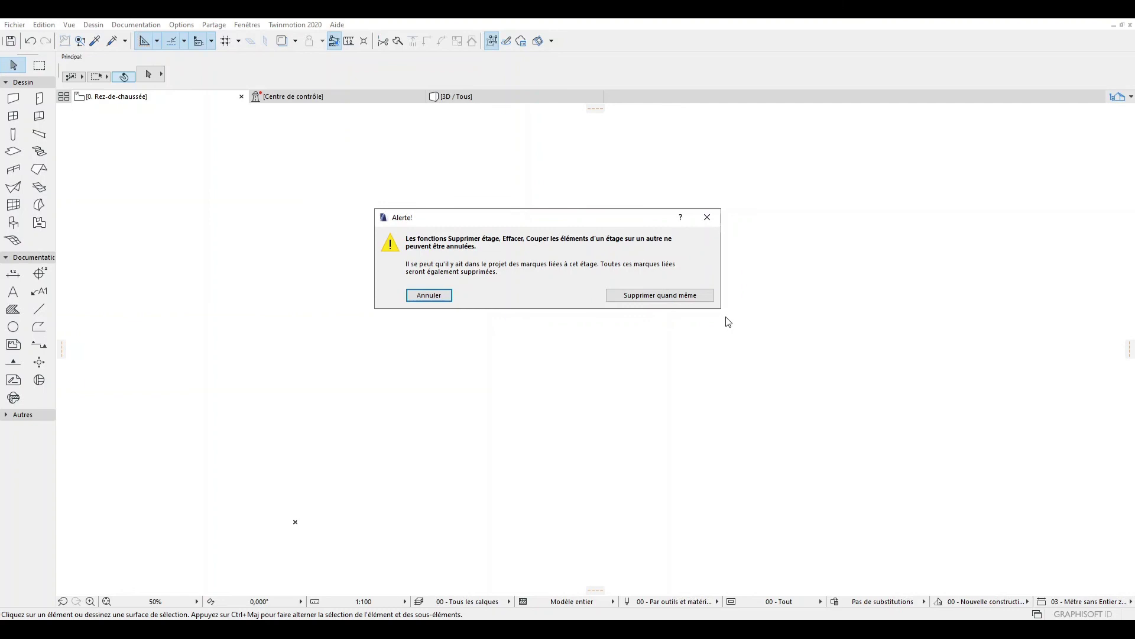
mouse_move(560, 225)
mouse_down()
mouse_move(578, 211)
mouse_move(550, 294)
mouse_move(580, 230)
mouse_up()
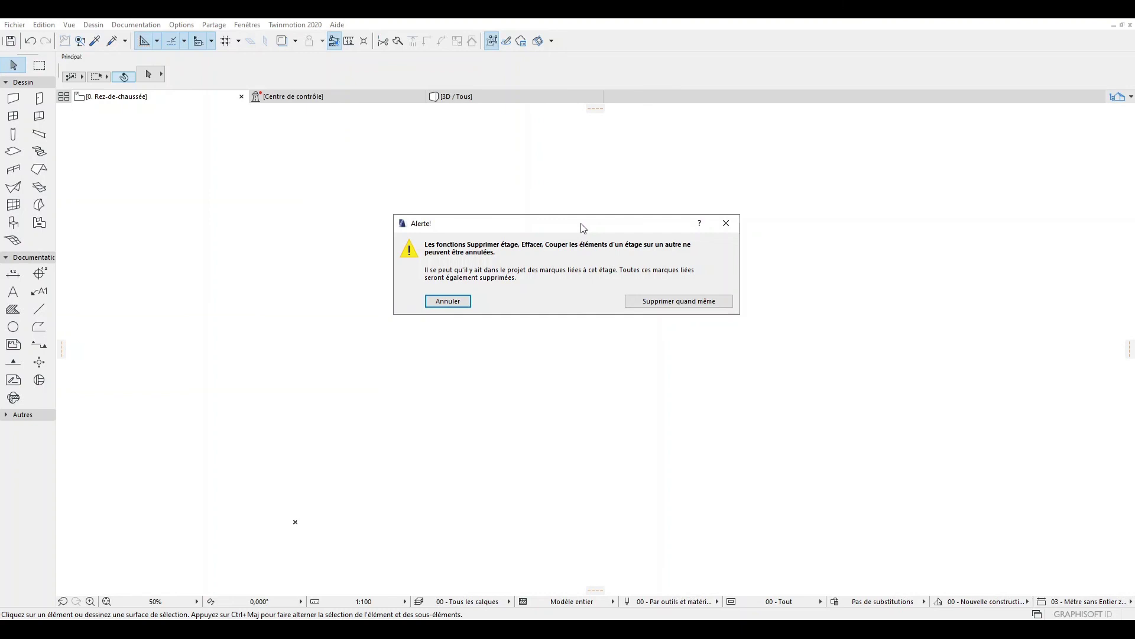
drag(587, 229, 571, 245)
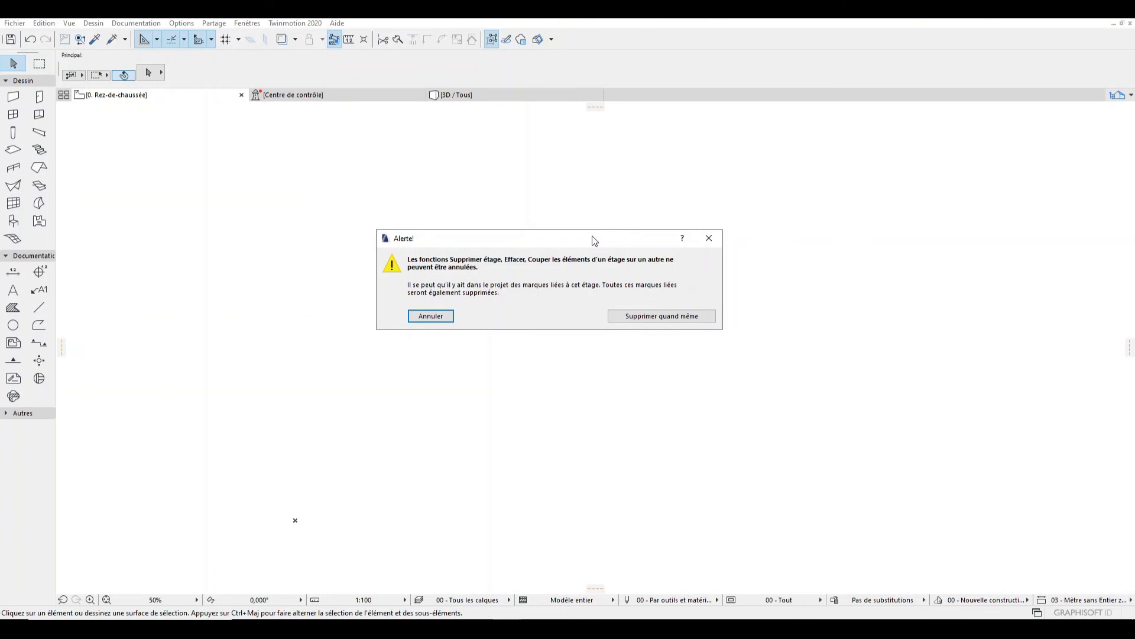
mouse_move(560, 240)
mouse_down()
mouse_move(545, 244)
mouse_move(572, 250)
mouse_move(558, 239)
mouse_move(558, 251)
mouse_up()
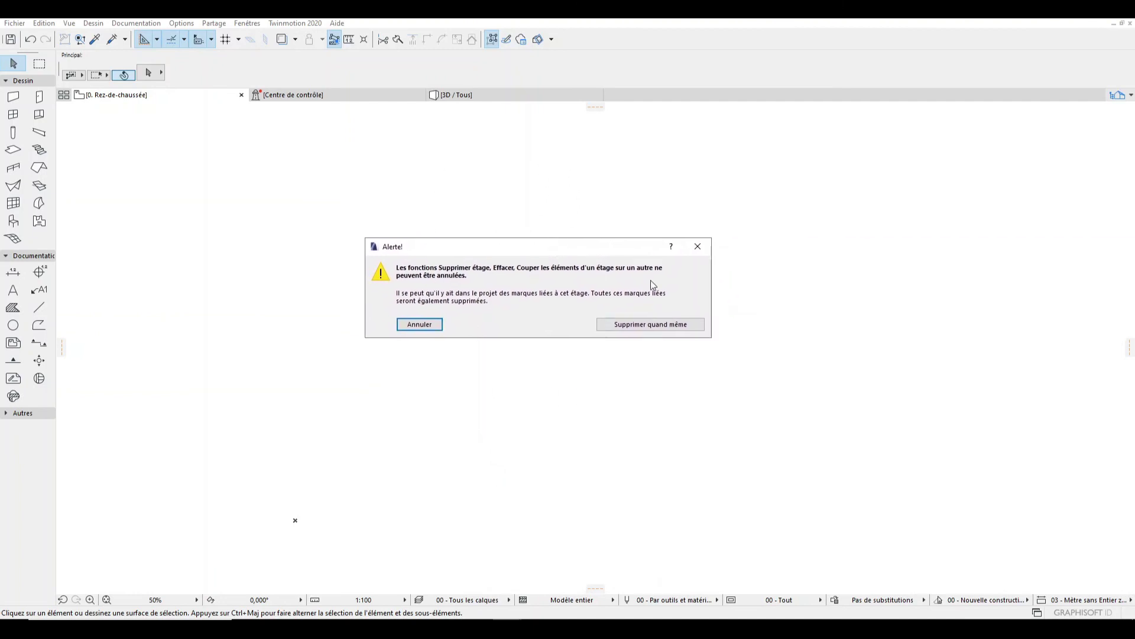
click(650, 325)
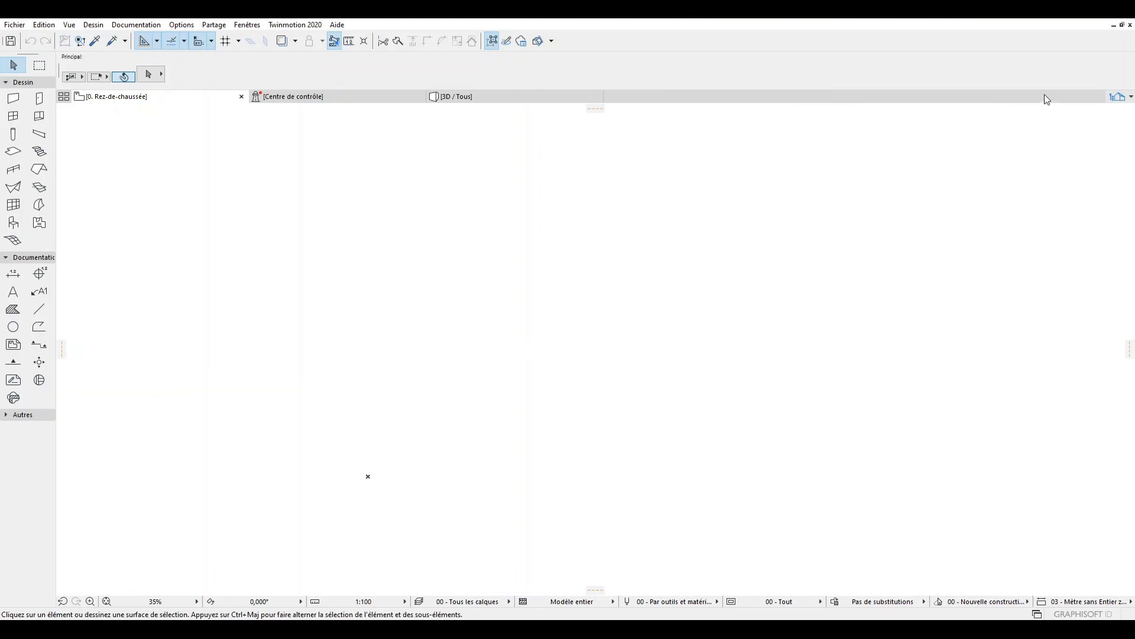
- Open the project navigator and check the list of stories
click(1122, 96)
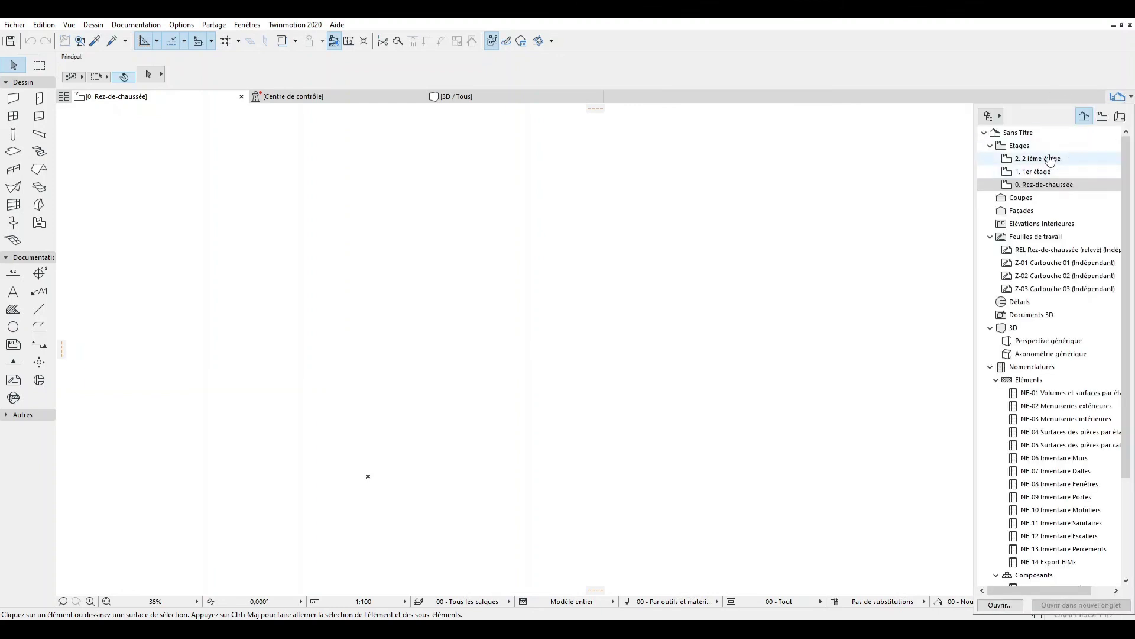
click(1046, 185)
click(1053, 160)
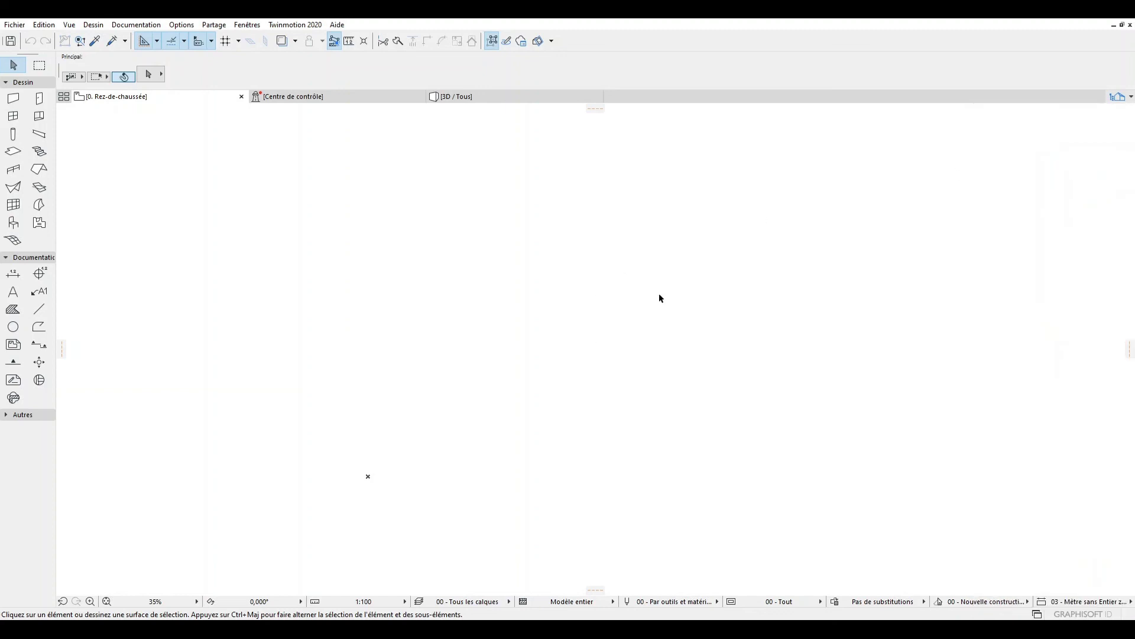
scroll(609, 296, down, 2)
scroll(405, 421, down, 2)
scroll(464, 328, down, 1)
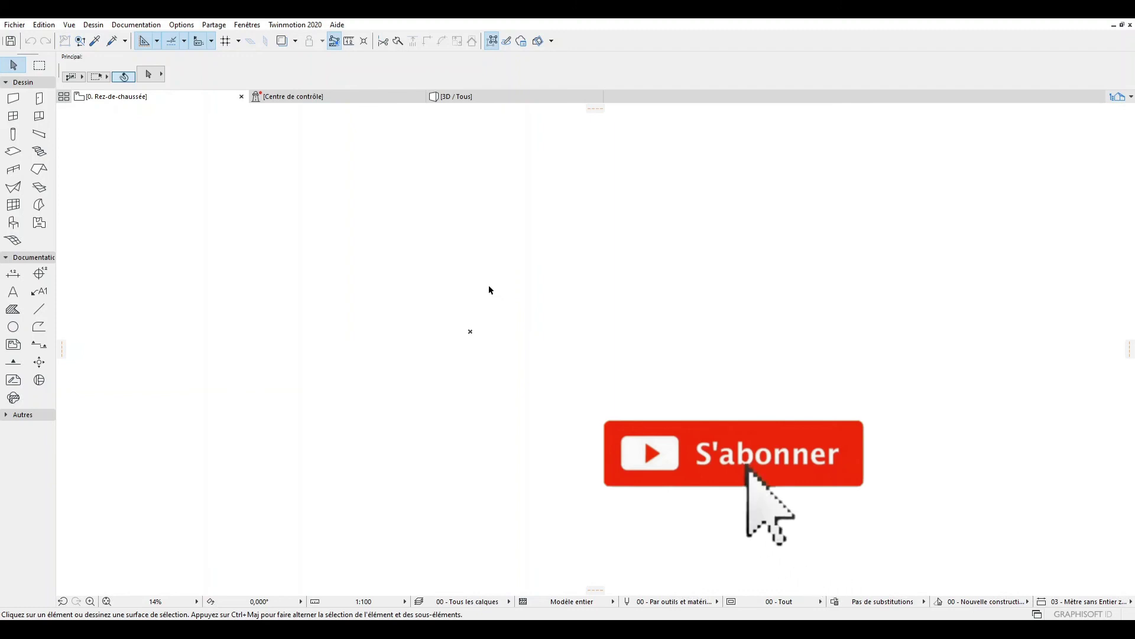
scroll(496, 387, up, 3)
scroll(496, 384, up, 2)
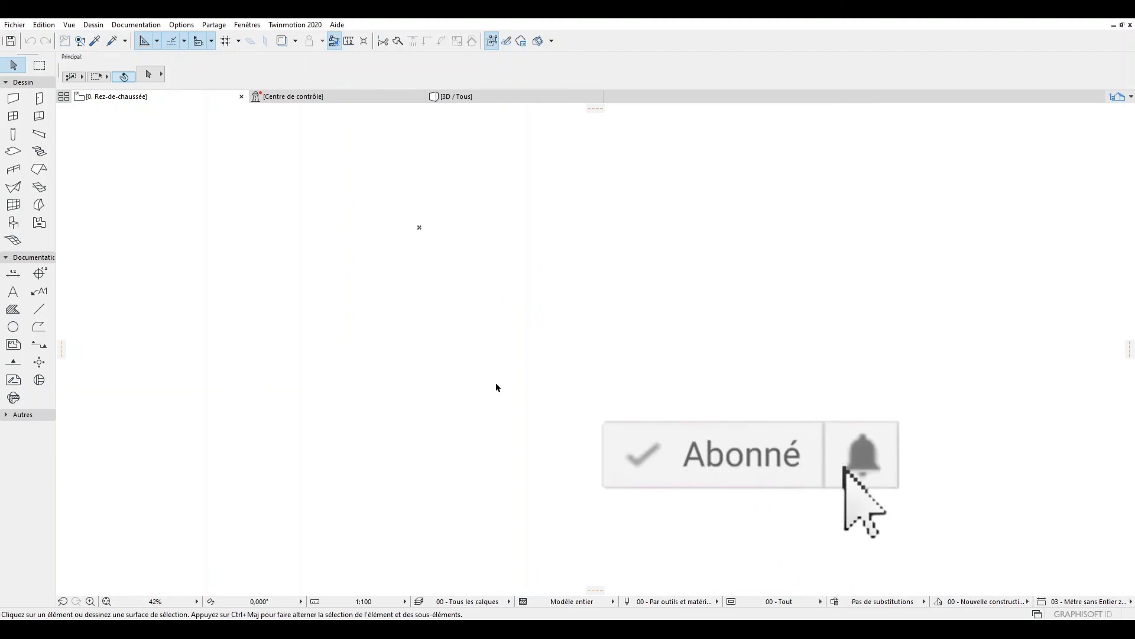